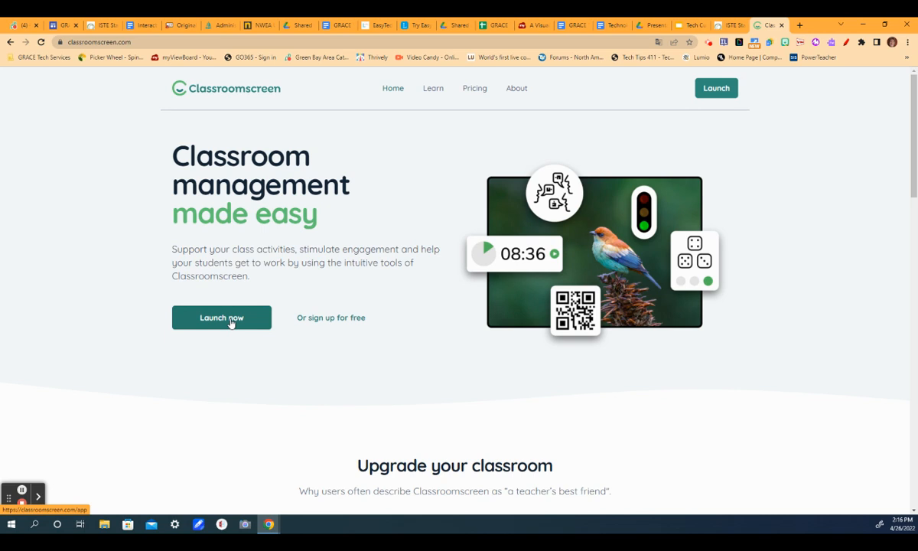
Launch the classroom screen and apply the balloons photo as the background.
click(231, 321)
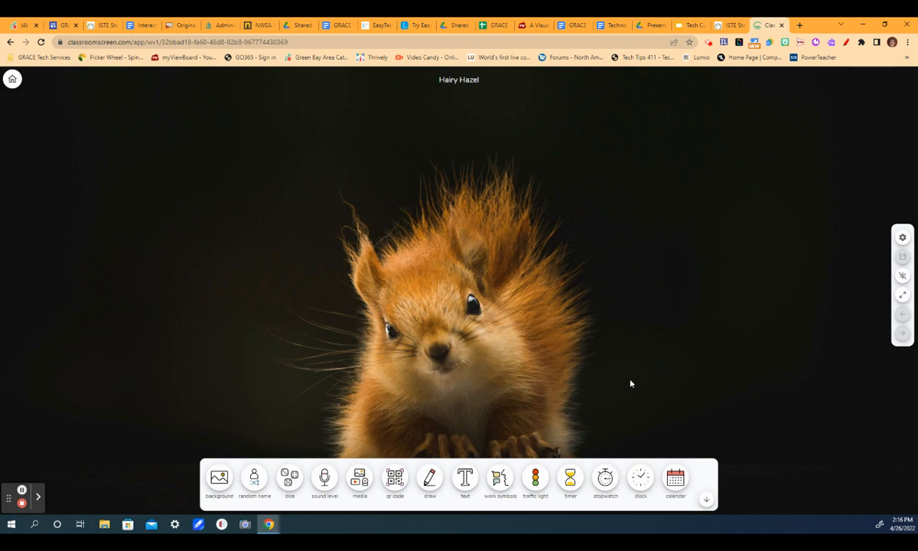
click(220, 478)
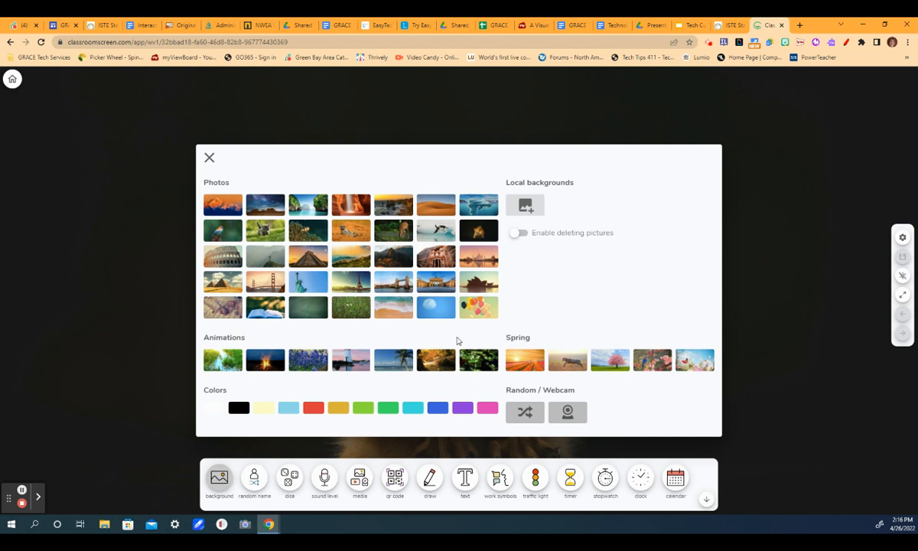
click(478, 307)
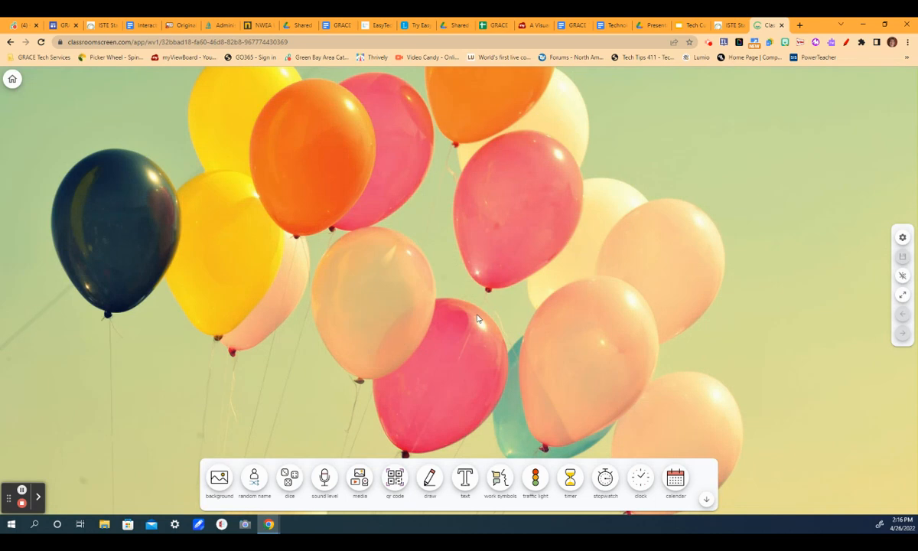
Change the background to the Spring photo of bluebirds on a blossoming branch.
click(218, 479)
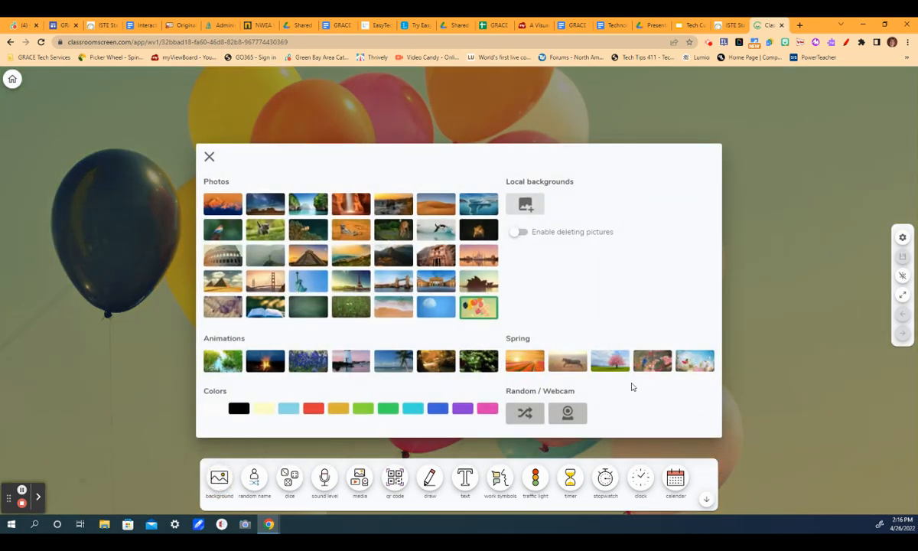
click(649, 362)
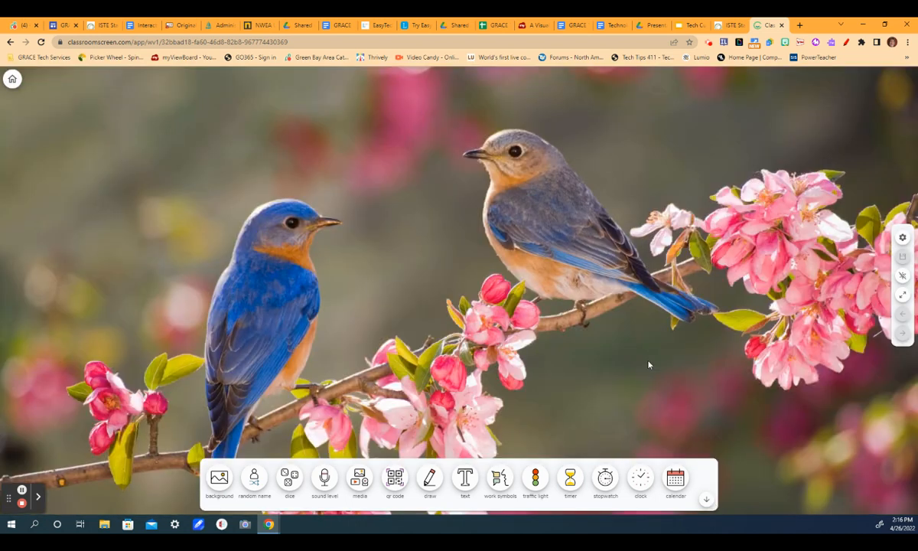
Upload easterimage from Downloads as a local background and apply it.
click(219, 477)
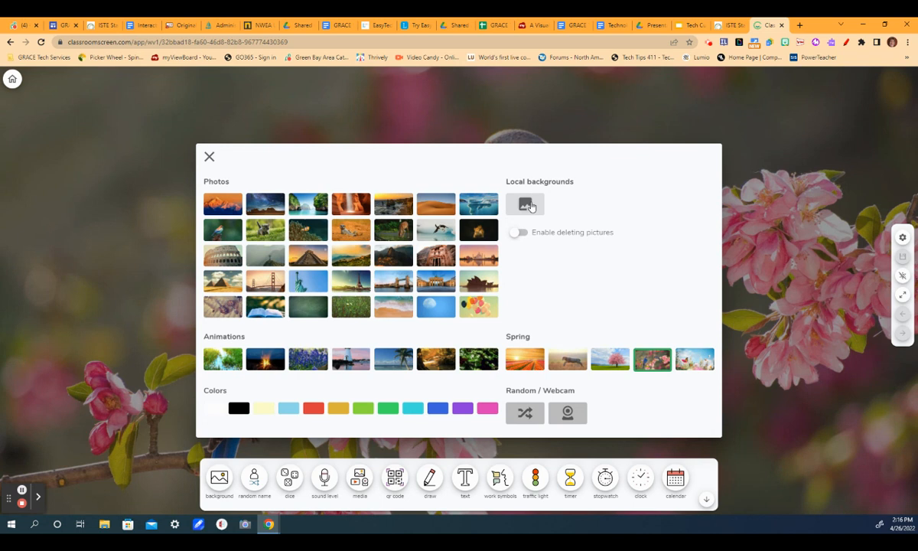
click(530, 205)
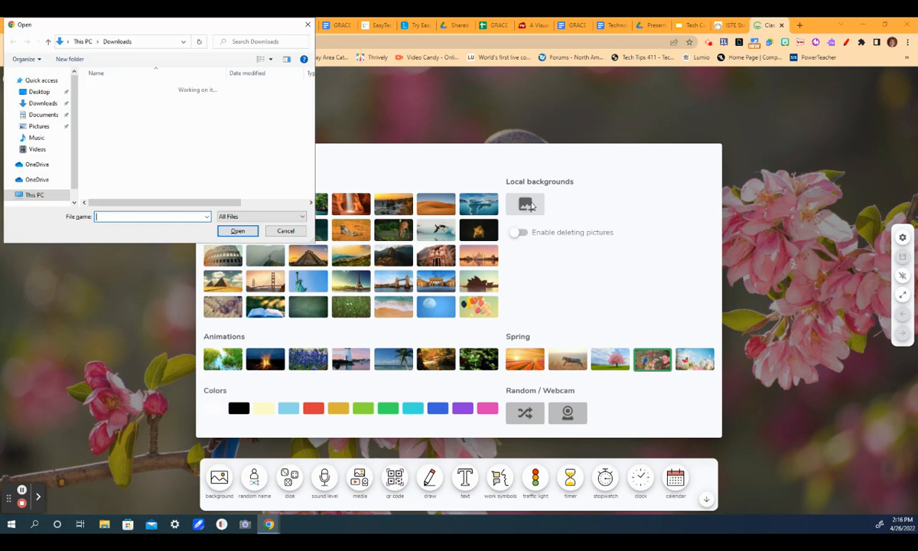
click(126, 101)
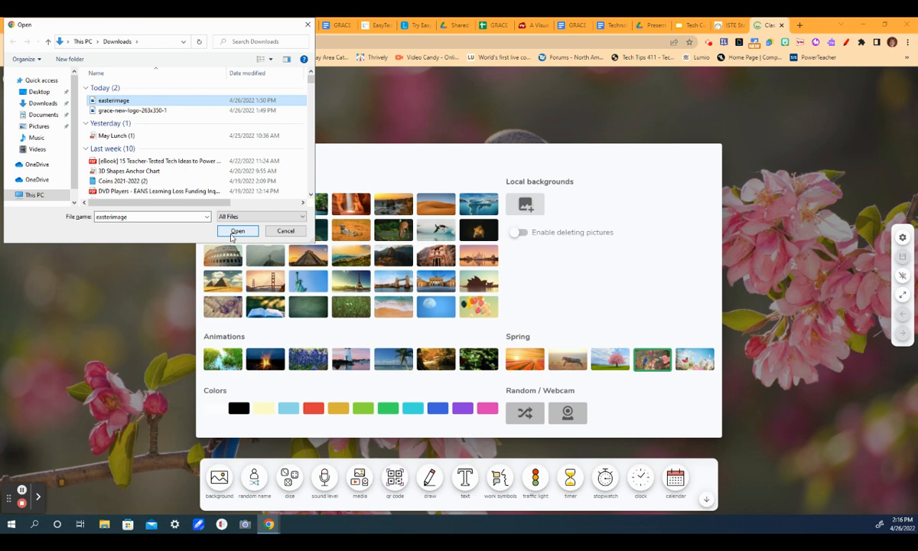
click(233, 232)
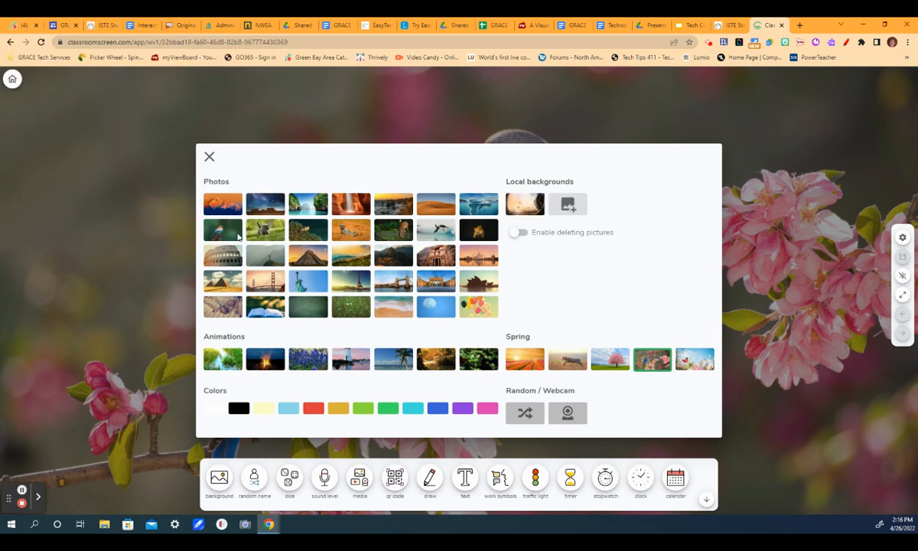
click(525, 204)
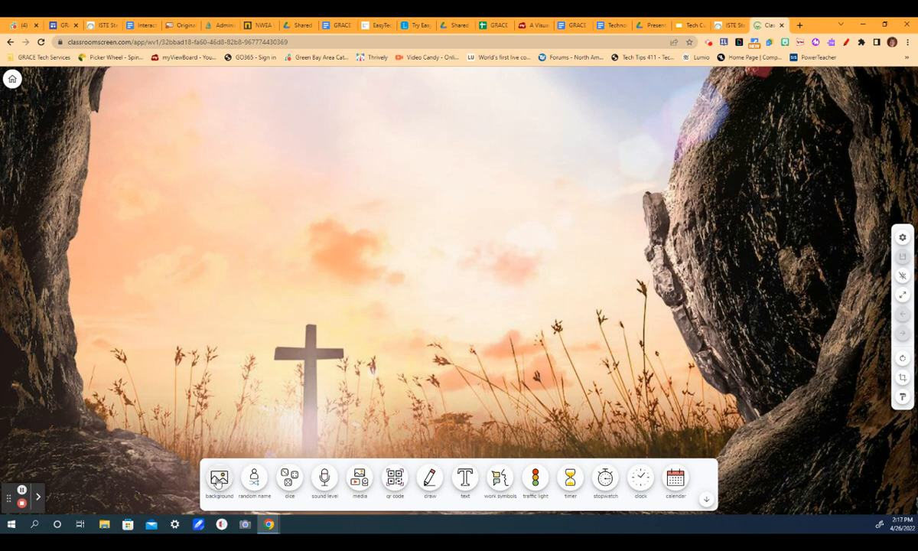
Open the random name tool, enter four student names one per line, and draw a random name.
click(253, 478)
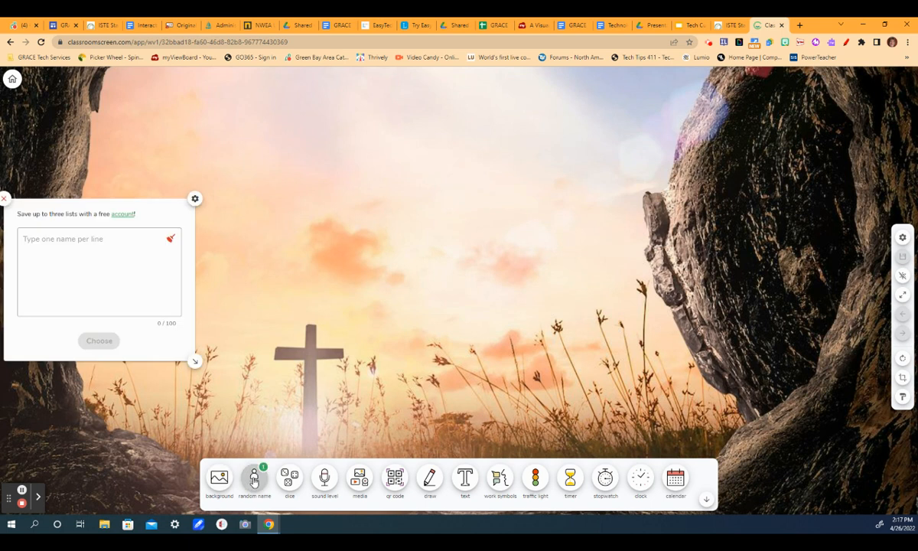
click(77, 248)
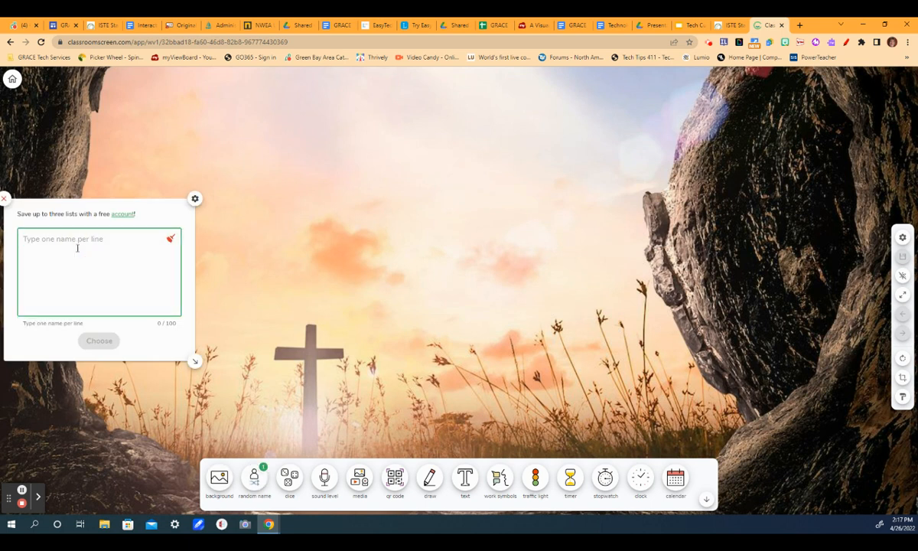
text(carrie)
key(Return)
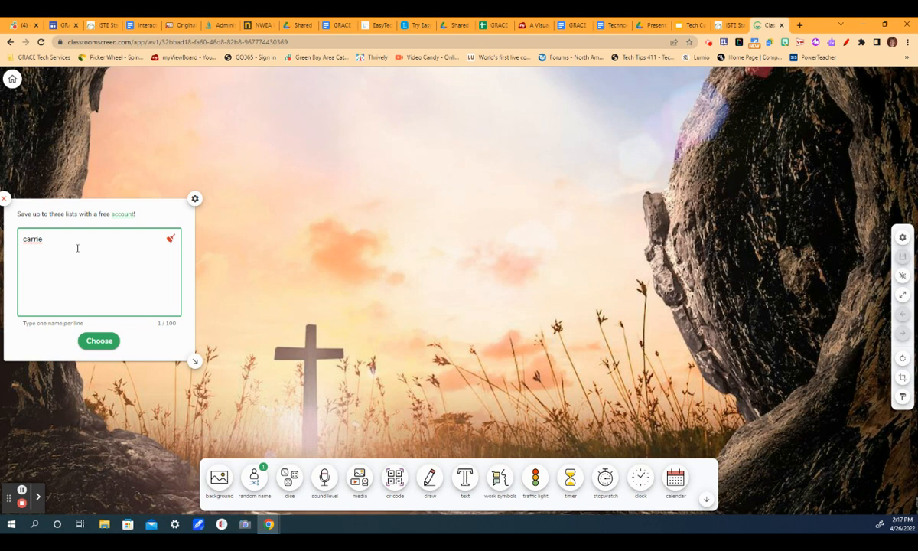
text(dan)
key(Return)
text(susie)
key(Return)
text(john)
click(100, 345)
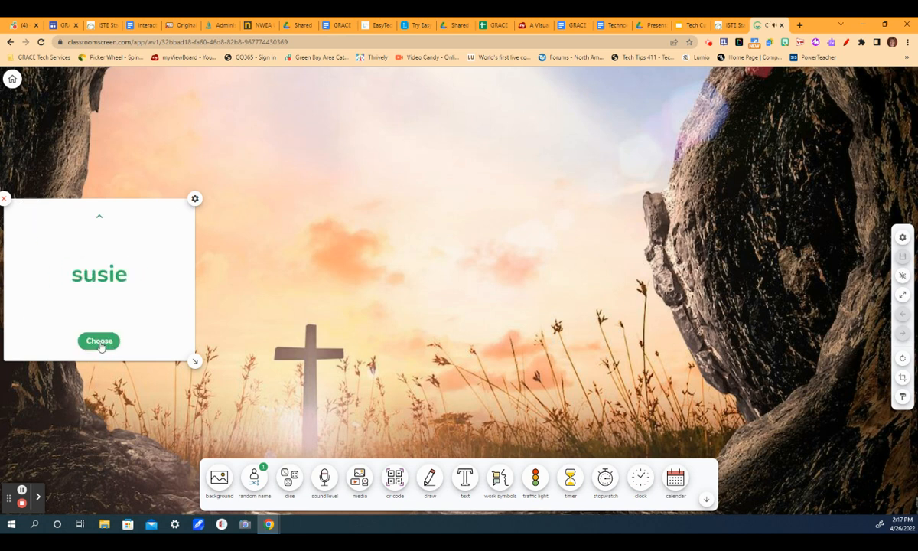
Draw another name, then shrink the random name widget and move it to the lower-left corner.
click(100, 345)
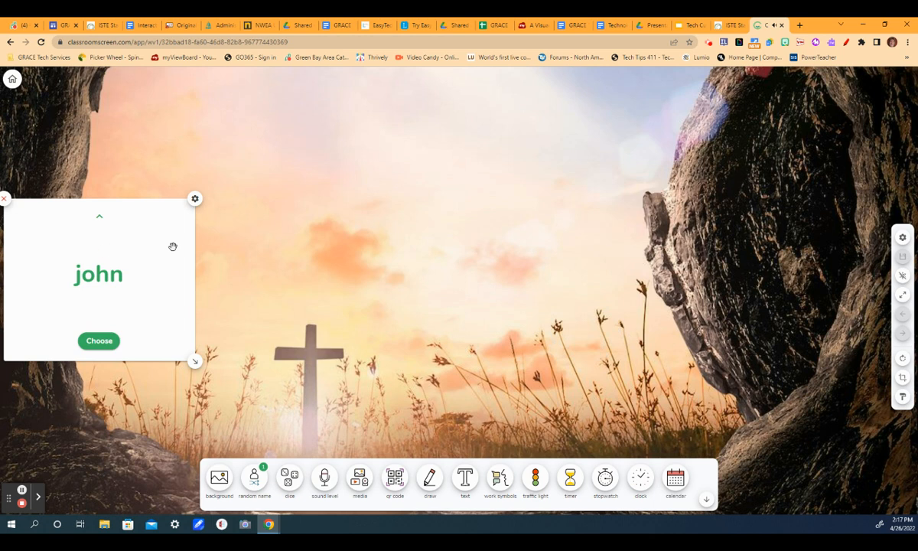
mouse_move(158, 250)
mouse_down()
mouse_move(187, 311)
mouse_move(906, 352)
mouse_move(856, 422)
mouse_move(679, 348)
mouse_move(94, 362)
mouse_move(164, 284)
mouse_move(182, 247)
mouse_up()
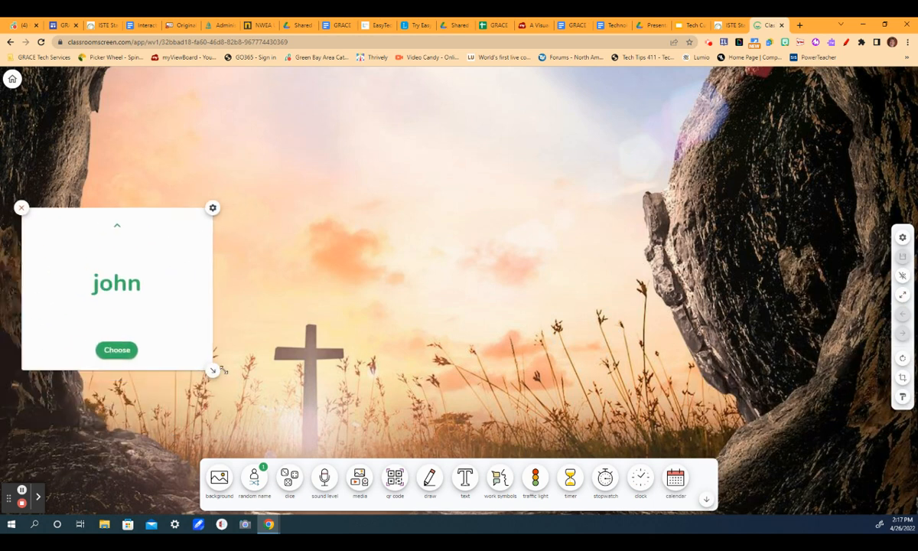
drag(212, 370, 136, 325)
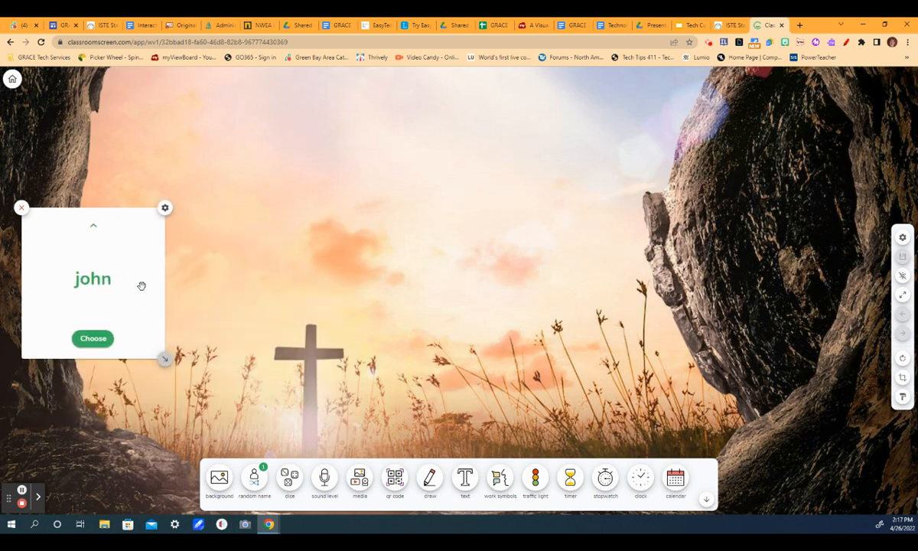
drag(139, 263, 121, 368)
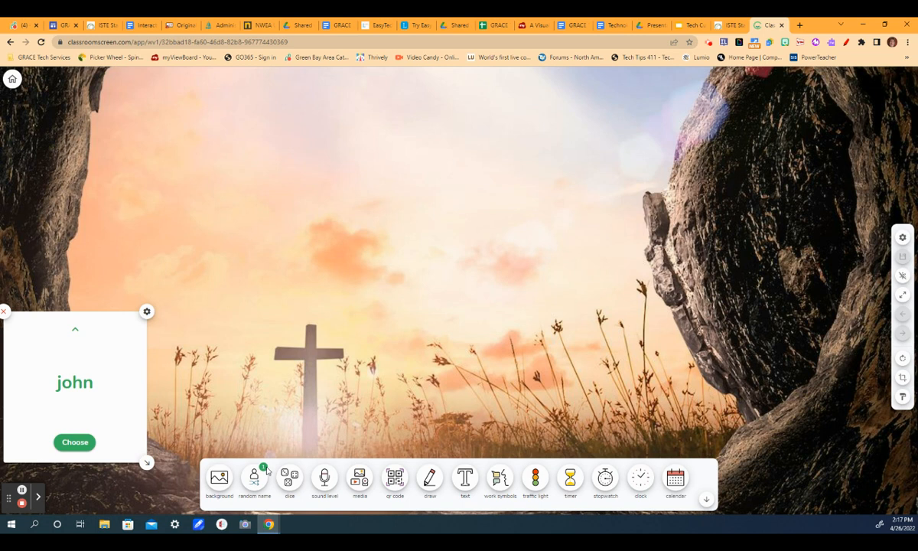
Add the dice widget, switch between one, two and three dice, then close it.
click(290, 478)
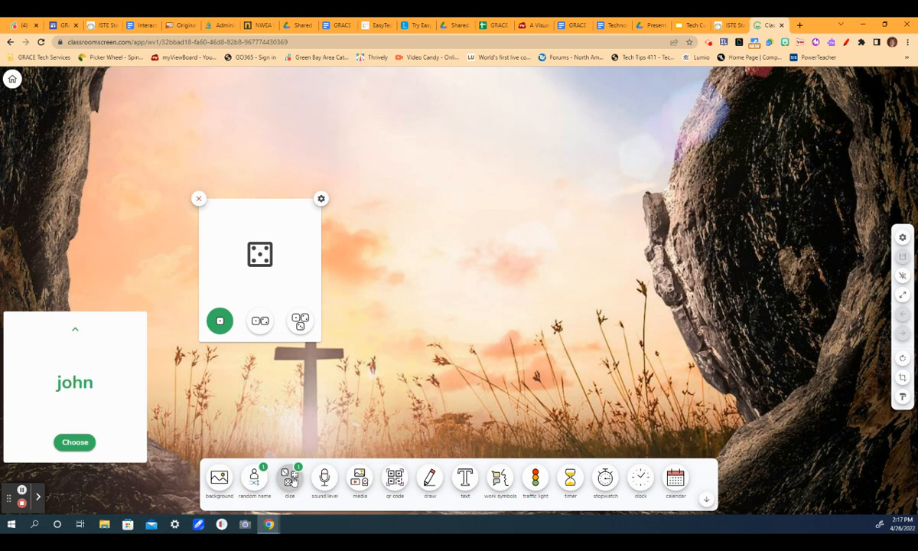
click(261, 322)
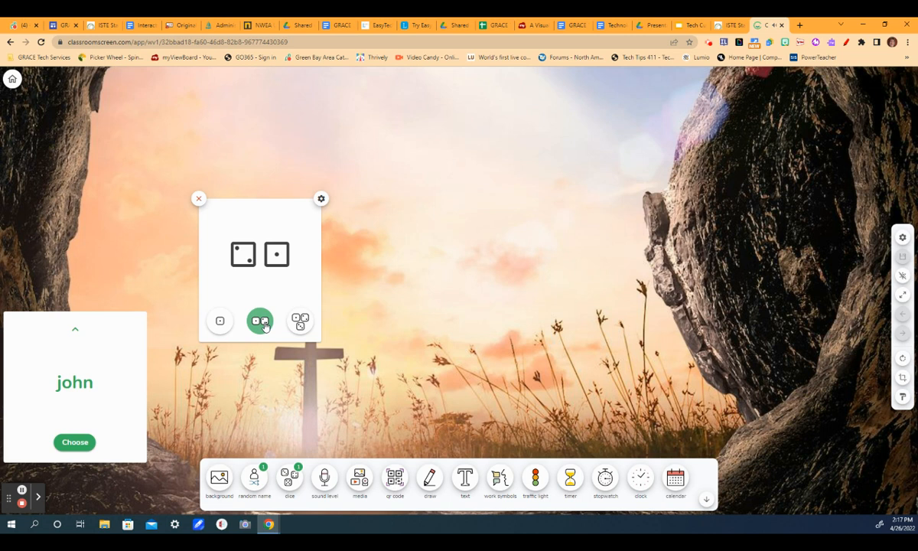
click(301, 322)
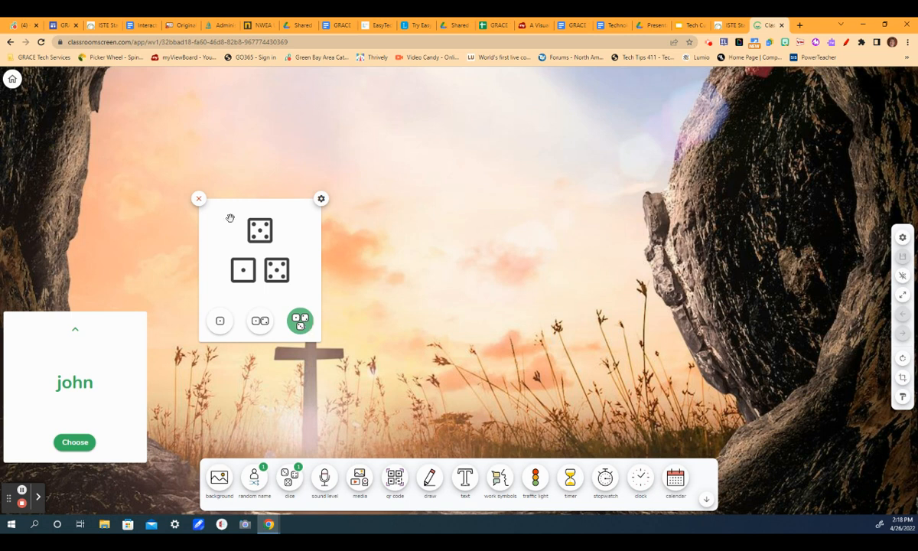
drag(266, 217, 222, 232)
click(157, 217)
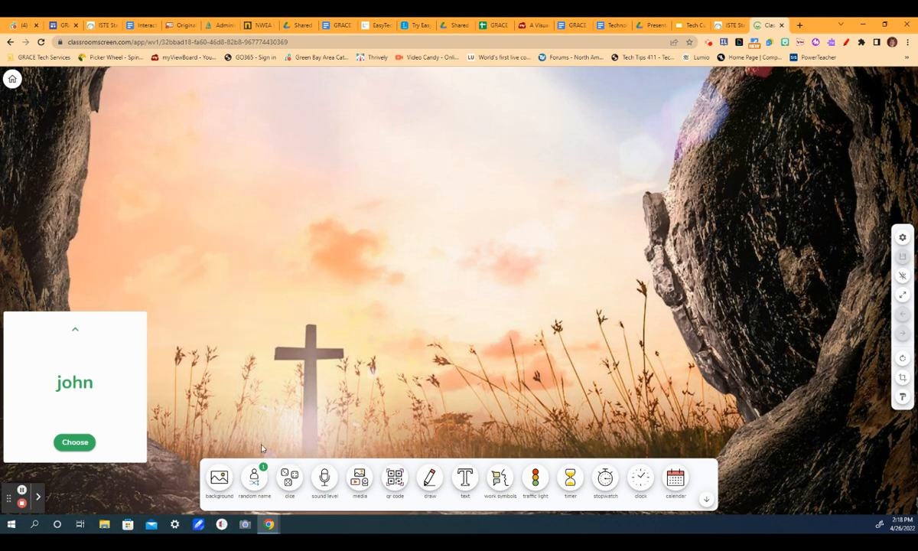
Open the sound level meter, enlarge its widget, and close it.
click(324, 478)
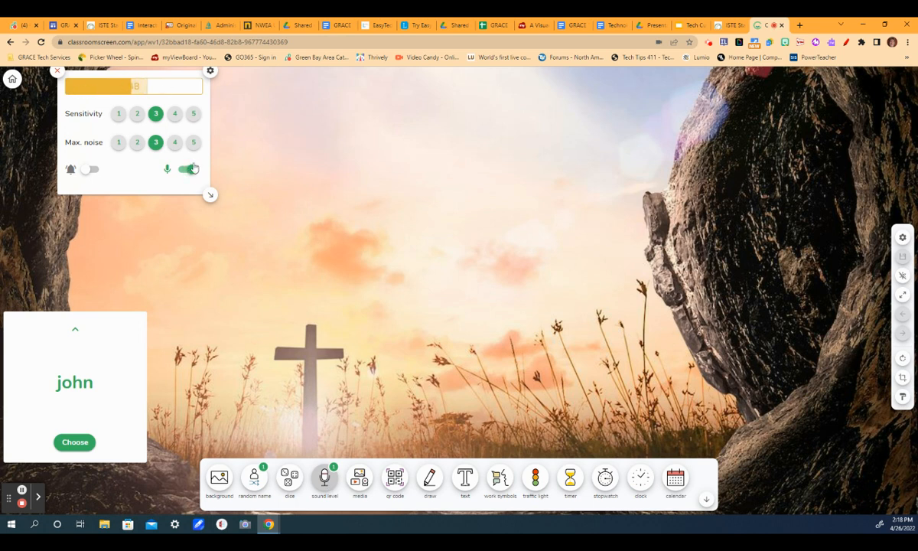
drag(211, 195, 399, 322)
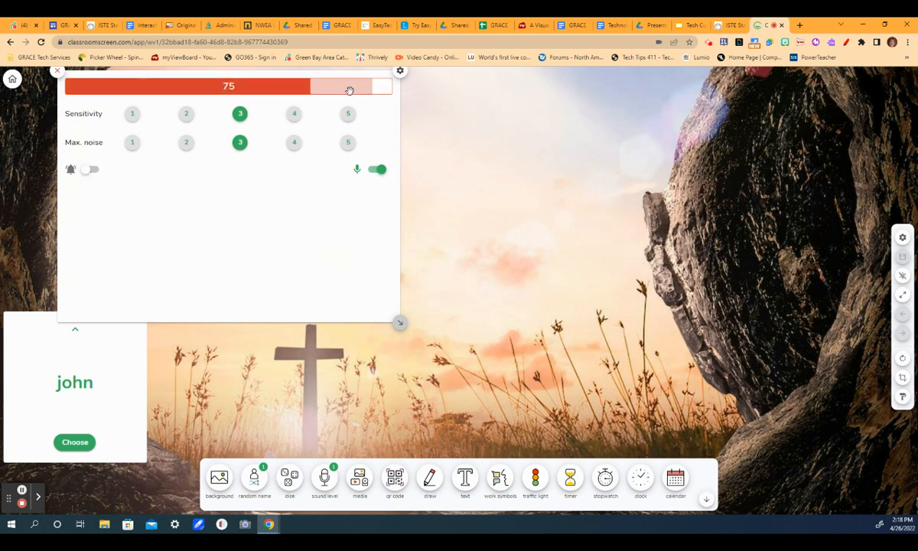
click(57, 71)
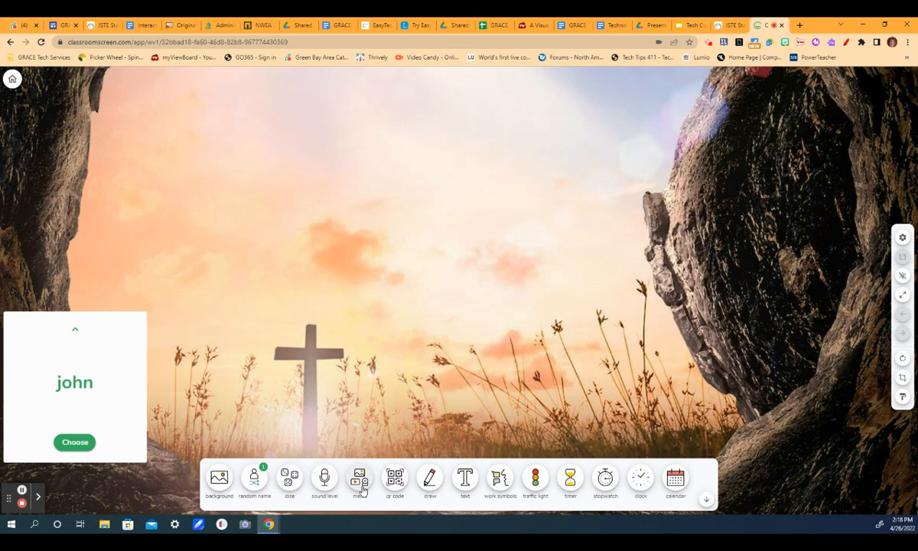
Add a YouTube media widget by pasting the video's link and loading it.
click(359, 481)
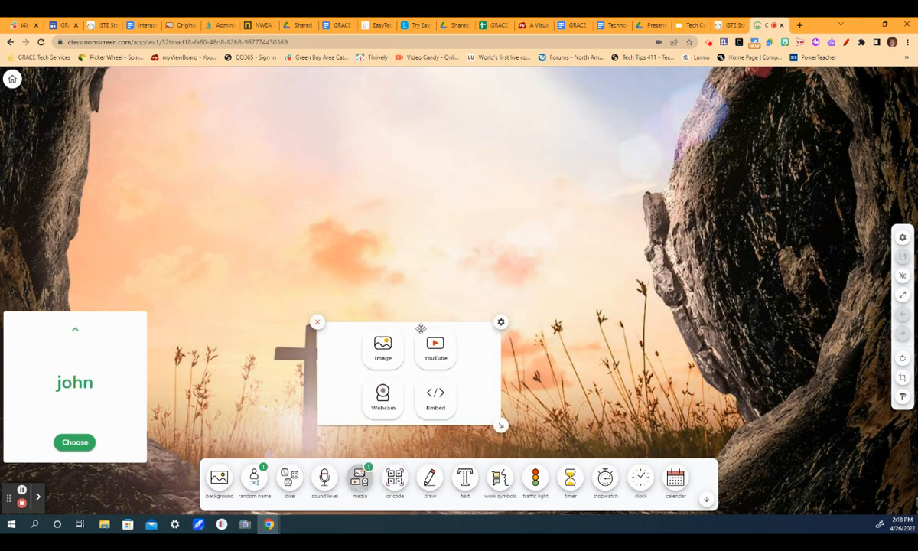
click(435, 350)
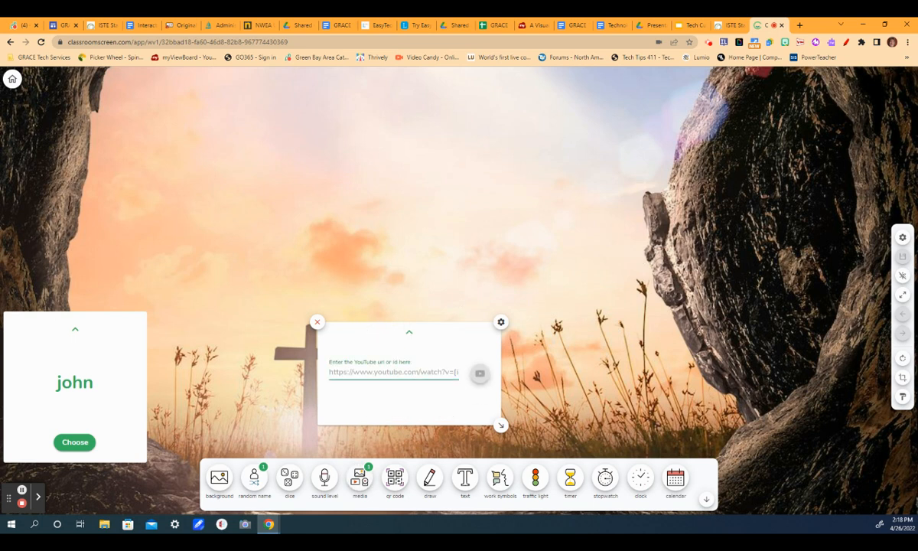
text(https://www.youtube.com/watch?v=T_iCRXMPGro)
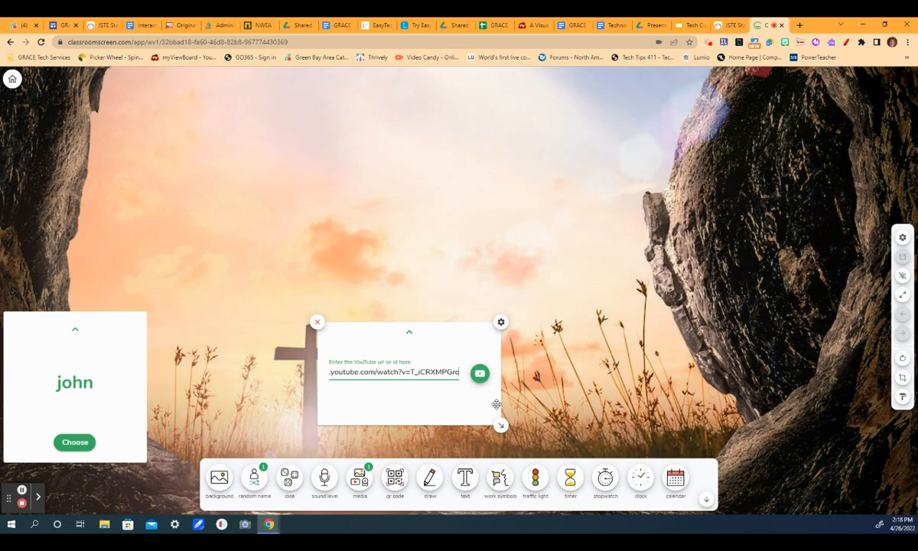
click(480, 373)
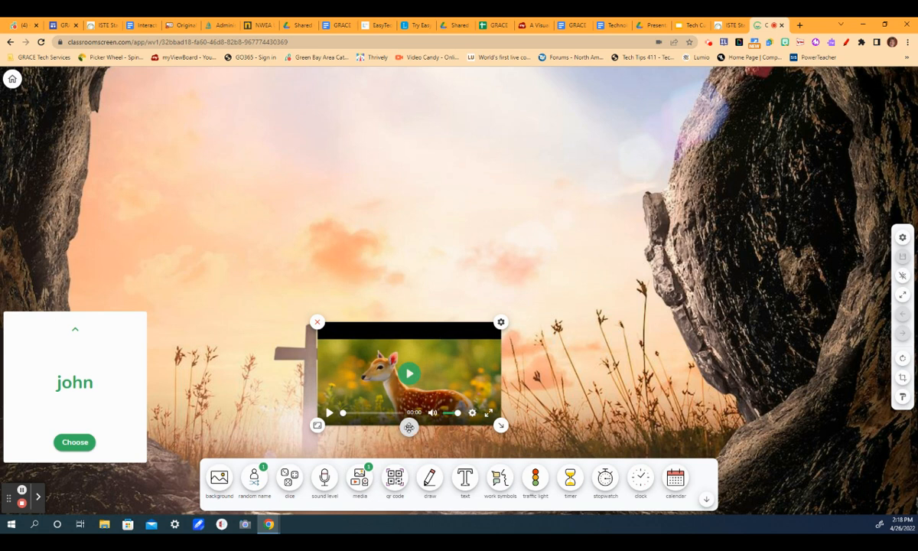
Move the video player to the top-left corner and start playback.
drag(408, 427, 664, 184)
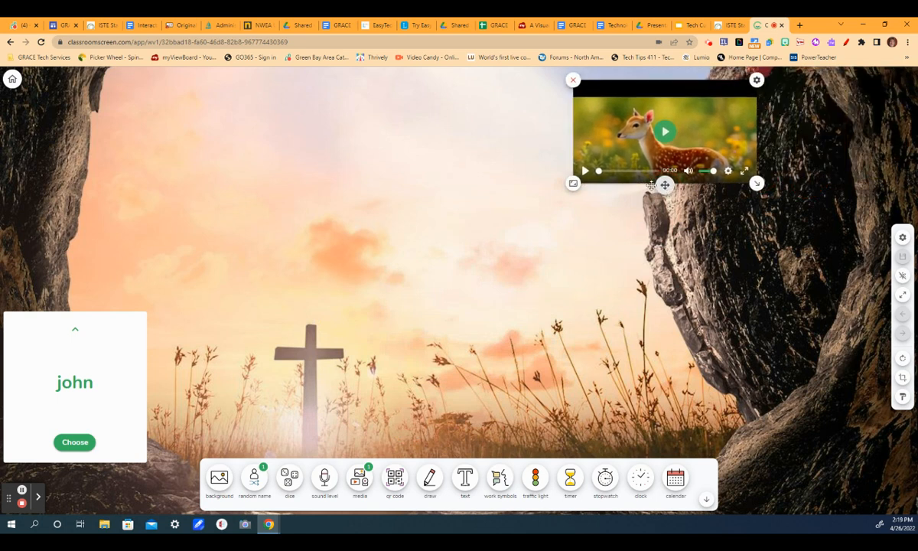
drag(663, 184, 52, 167)
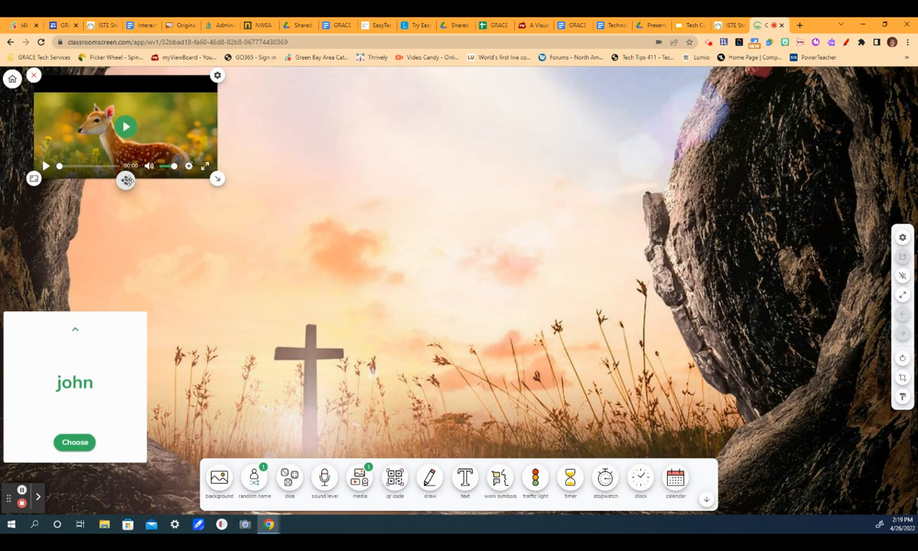
click(47, 166)
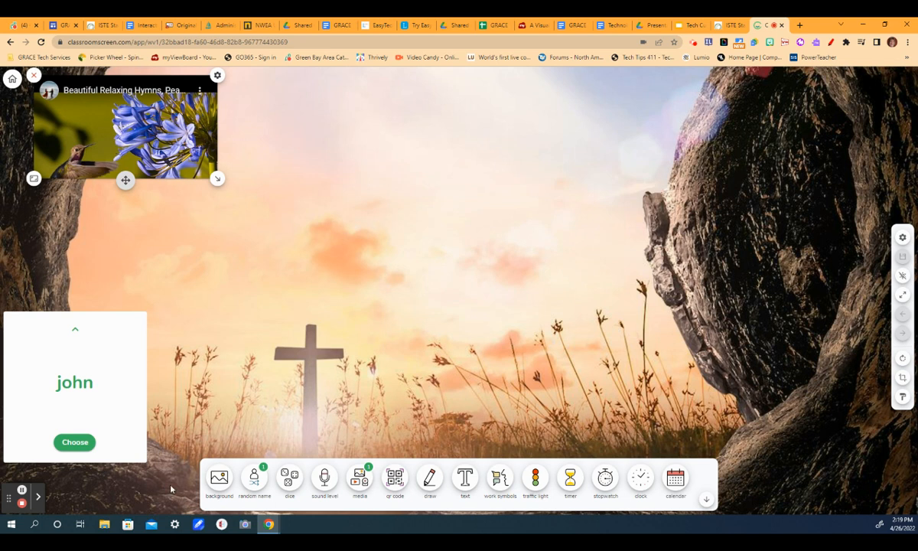
Enlarge the video player, shrink it back to the top-left corner, and pause playback.
drag(217, 178, 520, 436)
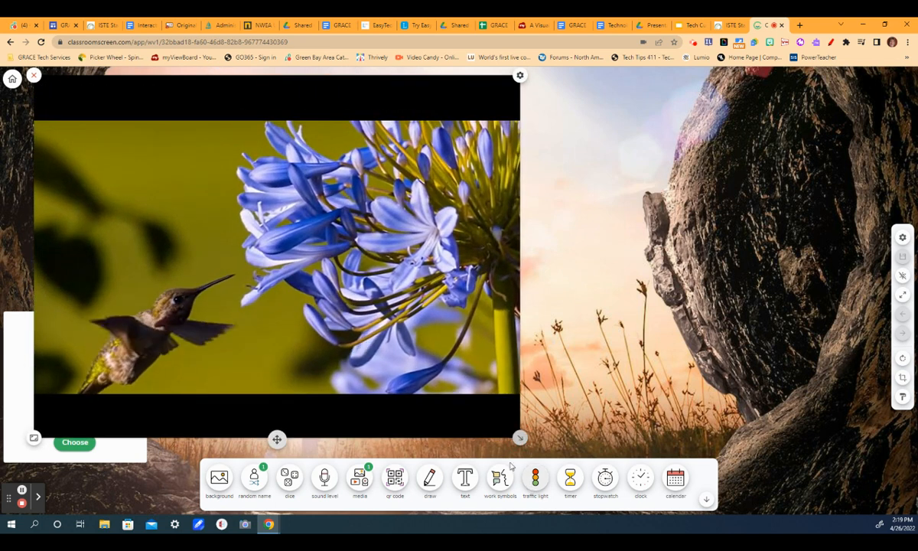
drag(520, 436, 202, 178)
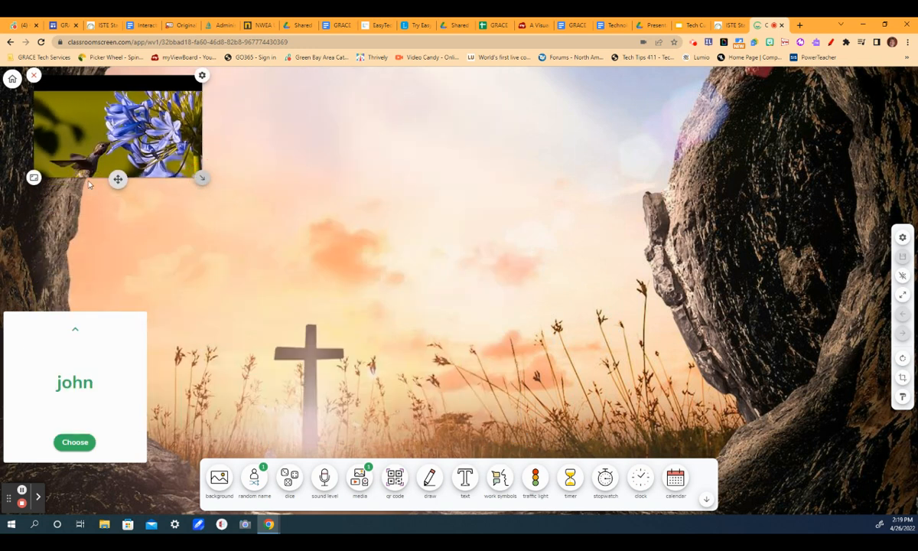
click(46, 164)
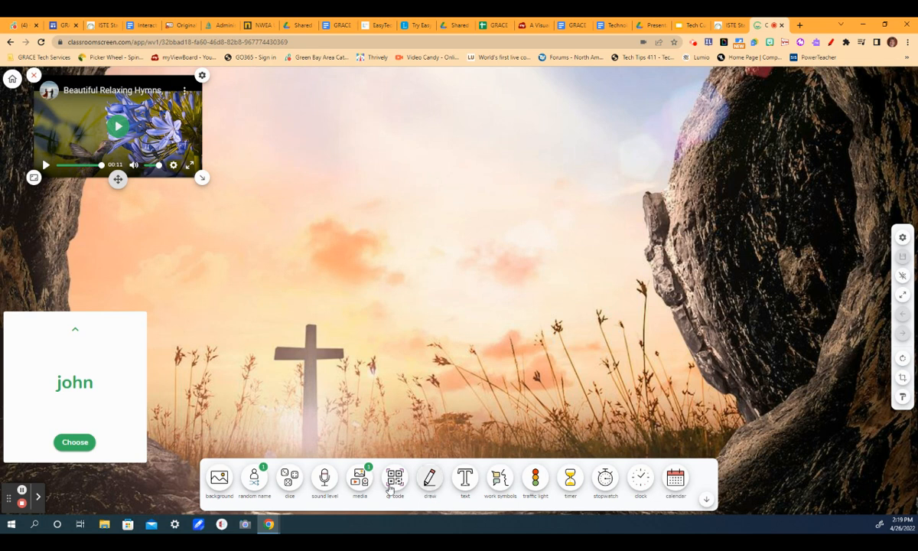
Try adding a webcam feed through the media widget's Webcam option.
click(360, 477)
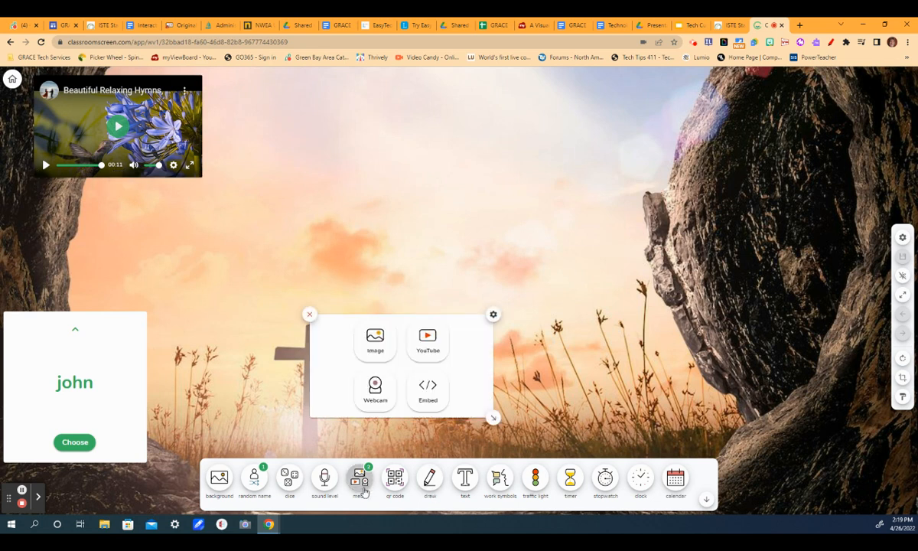
click(375, 390)
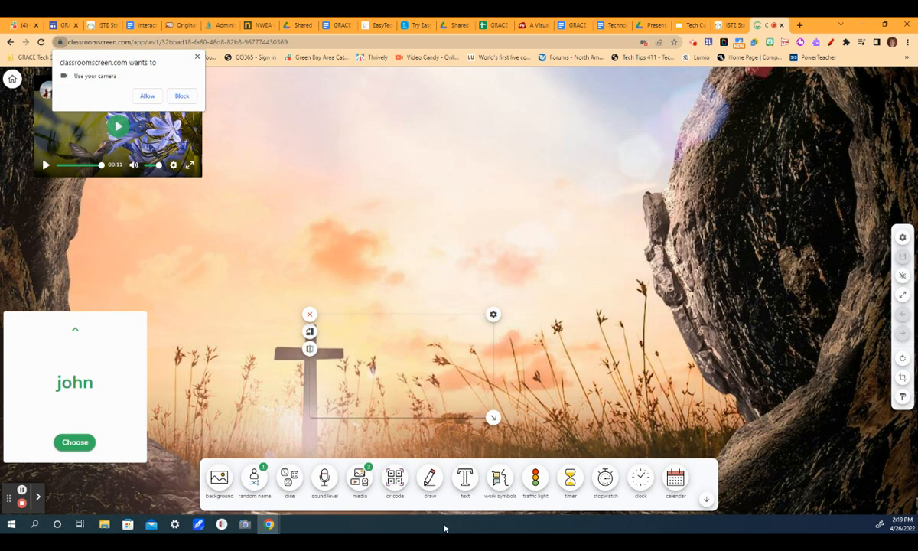
click(359, 479)
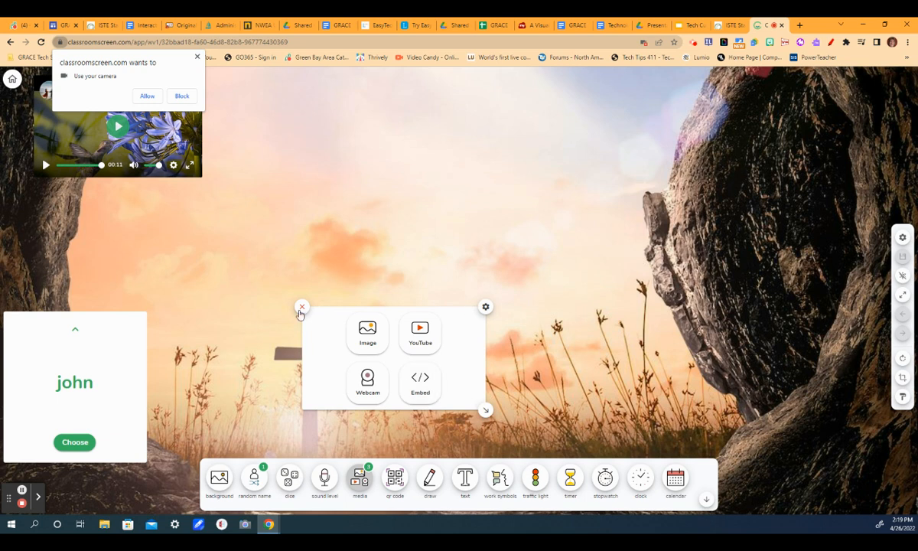
Open the QR code widget for the board's link and close it again.
click(393, 482)
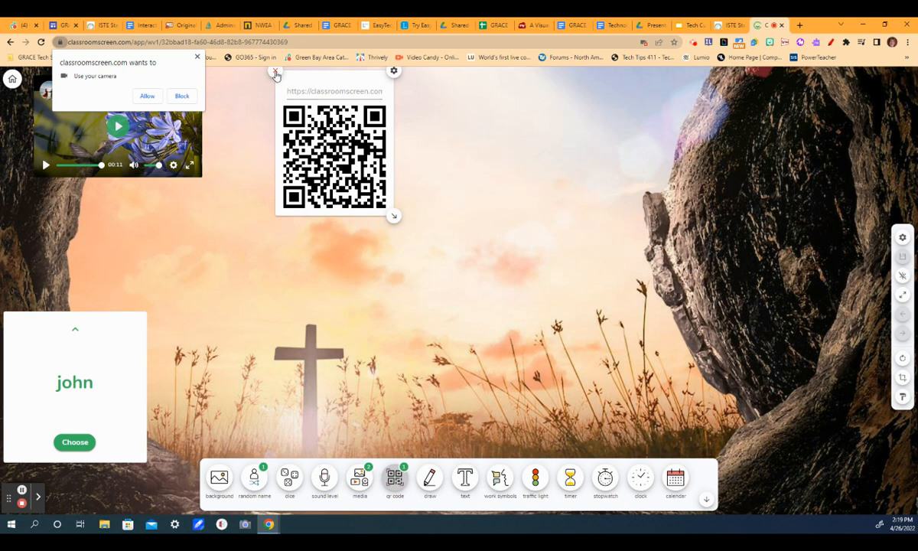
click(275, 73)
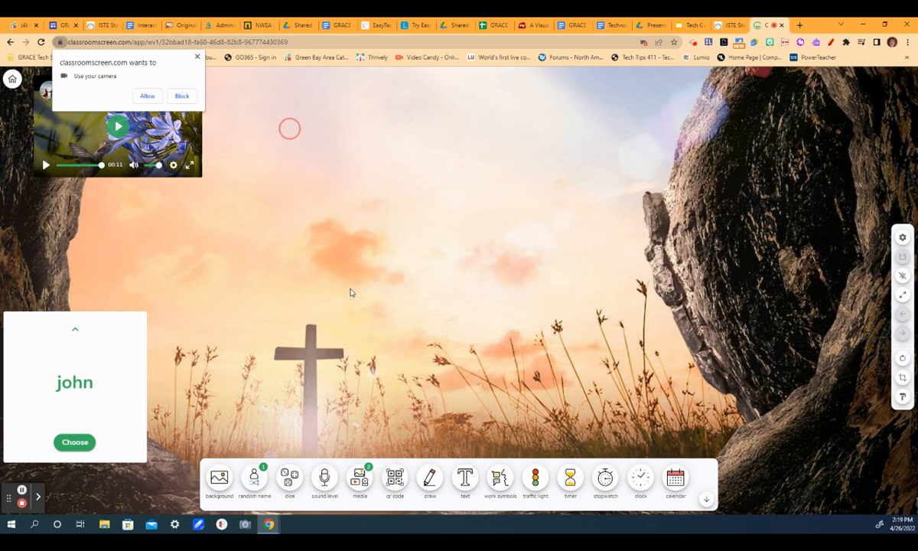
Add a drawing widget and enlarge its canvas across the board's centre.
click(430, 478)
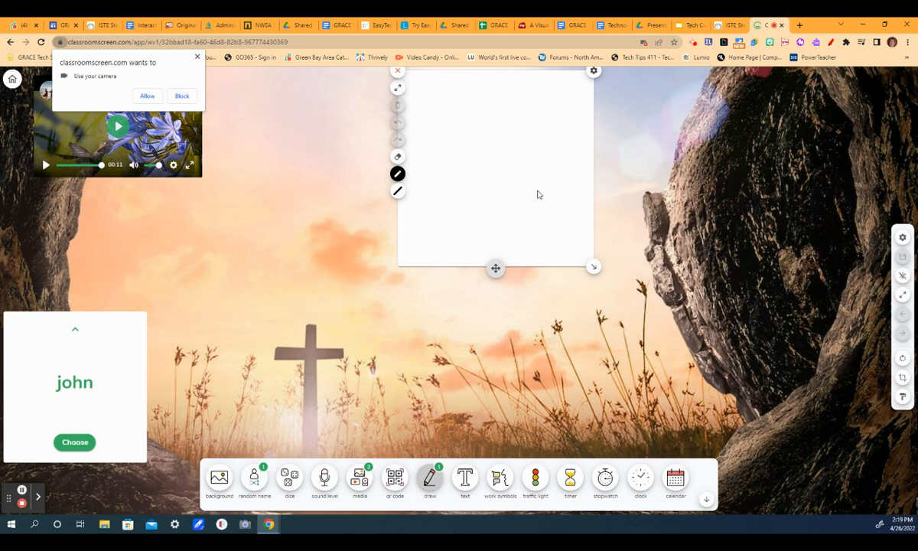
drag(593, 266, 798, 430)
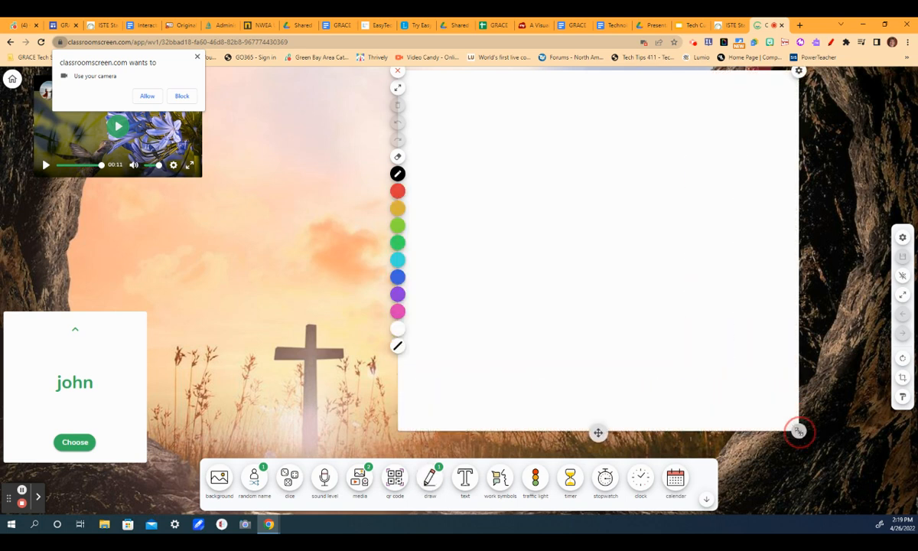
drag(798, 431, 814, 436)
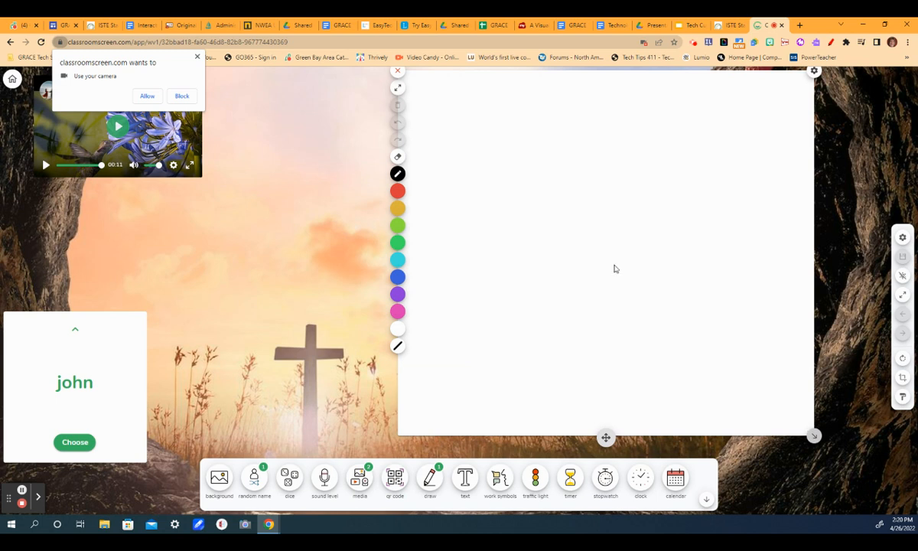
Pick a thicker pen and draw a wavy line and "4 + 4" on the drawing canvas.
click(399, 345)
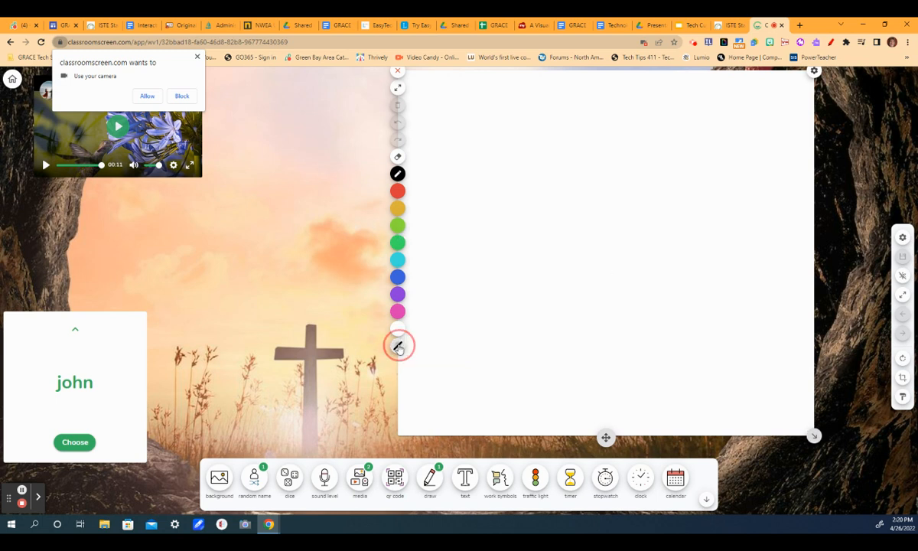
click(533, 336)
mouse_move(486, 287)
mouse_down()
mouse_move(501, 251)
mouse_move(611, 291)
mouse_up()
mouse_move(591, 116)
mouse_down()
mouse_move(608, 151)
mouse_move(627, 127)
mouse_move(635, 199)
mouse_up()
drag(681, 135, 686, 173)
drag(669, 159, 711, 159)
mouse_move(731, 121)
mouse_down()
mouse_move(770, 127)
mouse_move(775, 180)
mouse_up()
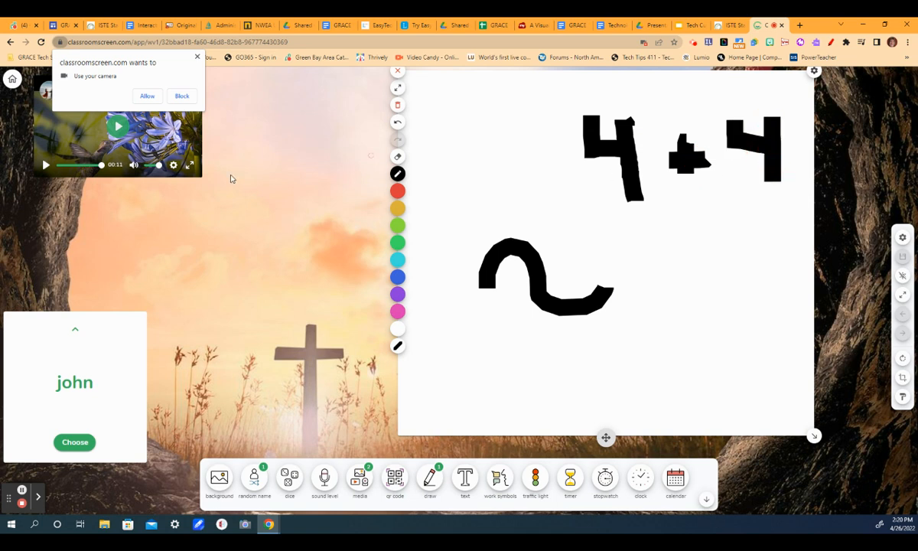
Clear the drawing canvas, toggle full-screen drawing on and off, and close the drawing widget.
click(397, 107)
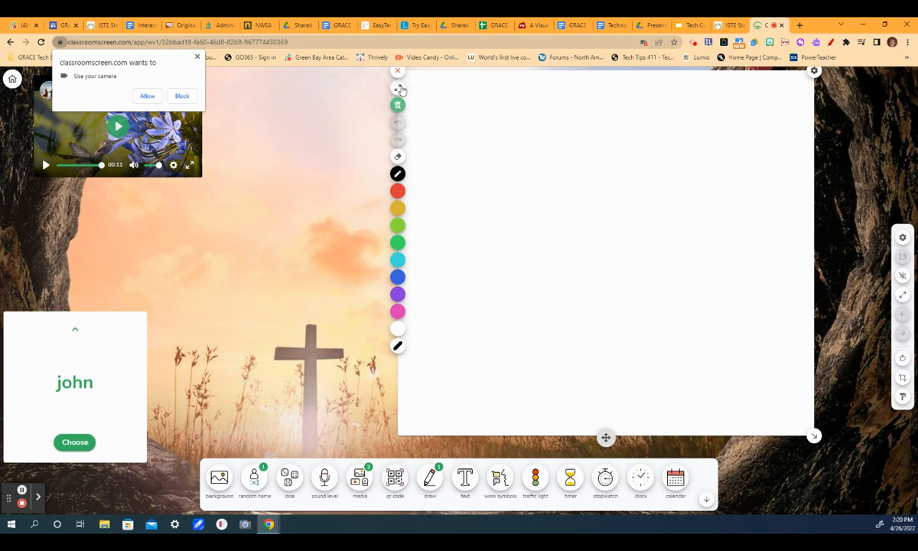
click(398, 89)
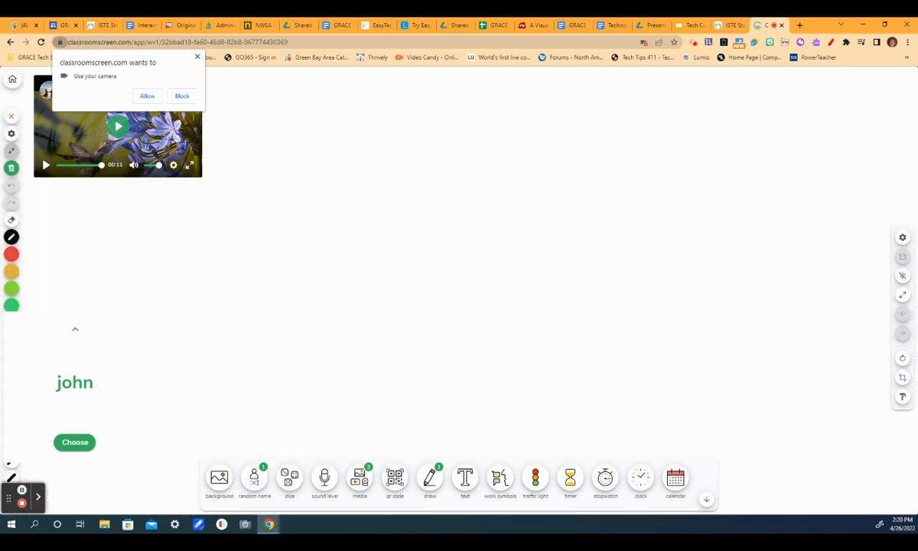
click(12, 150)
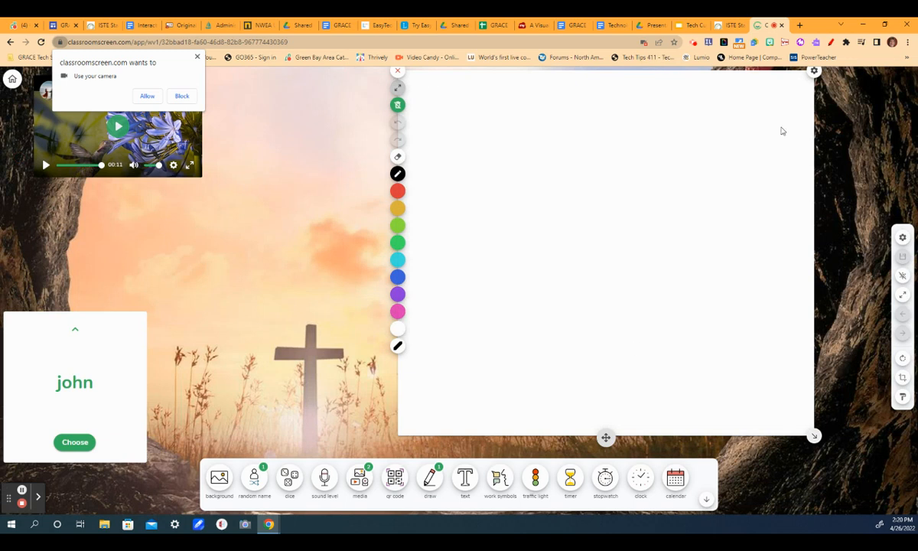
click(399, 72)
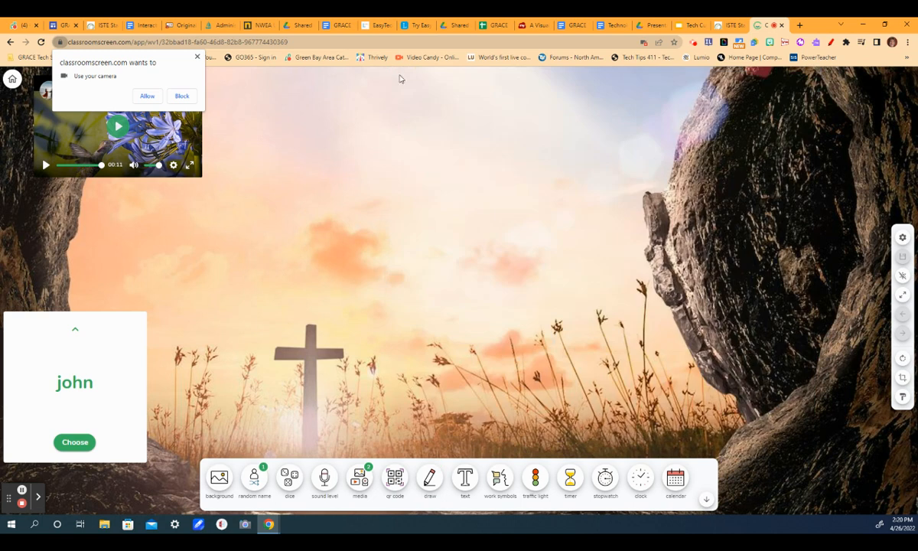
Add a text widget, move it to the board's centre, and set its font to Pacifico.
click(468, 486)
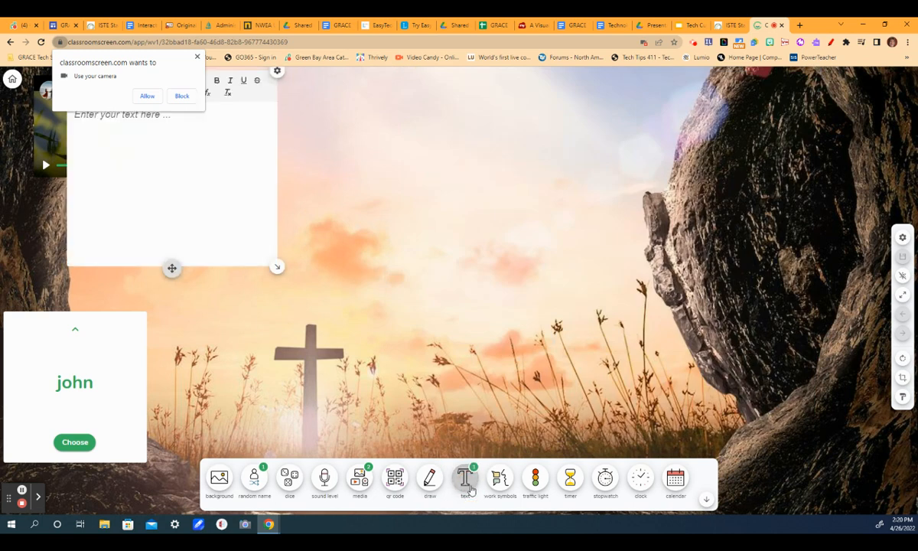
drag(172, 270, 459, 303)
click(423, 116)
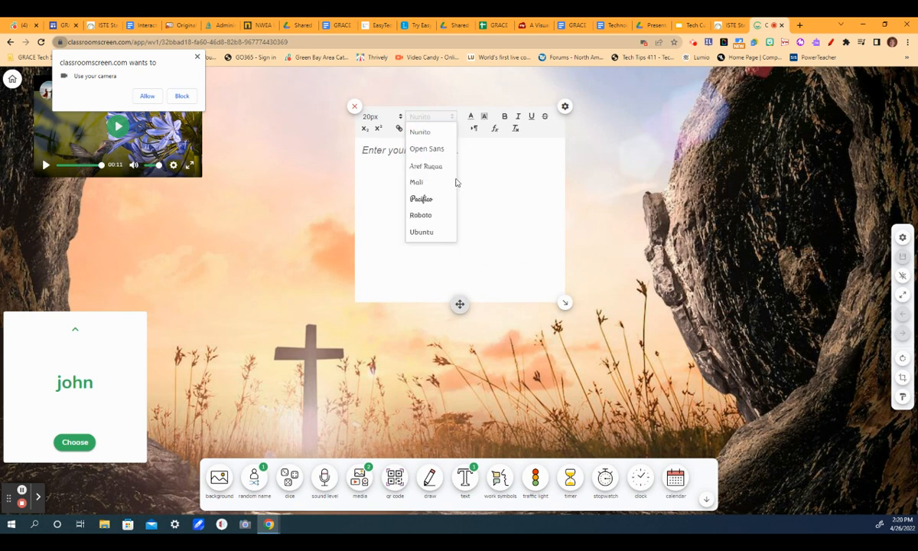
click(422, 199)
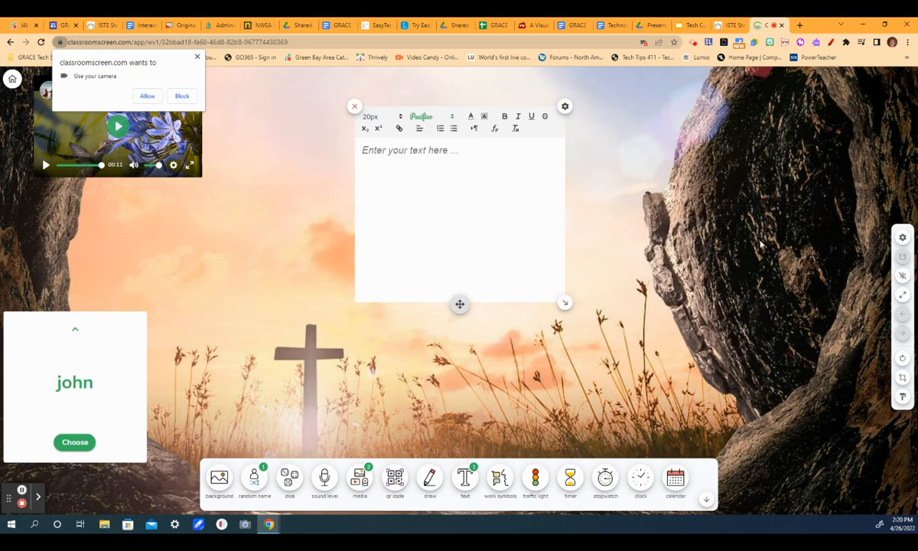
Write "Good Morning class!", "Have your Math materials on your desk." and the teacher's name on separate lines.
text(Good Morning)
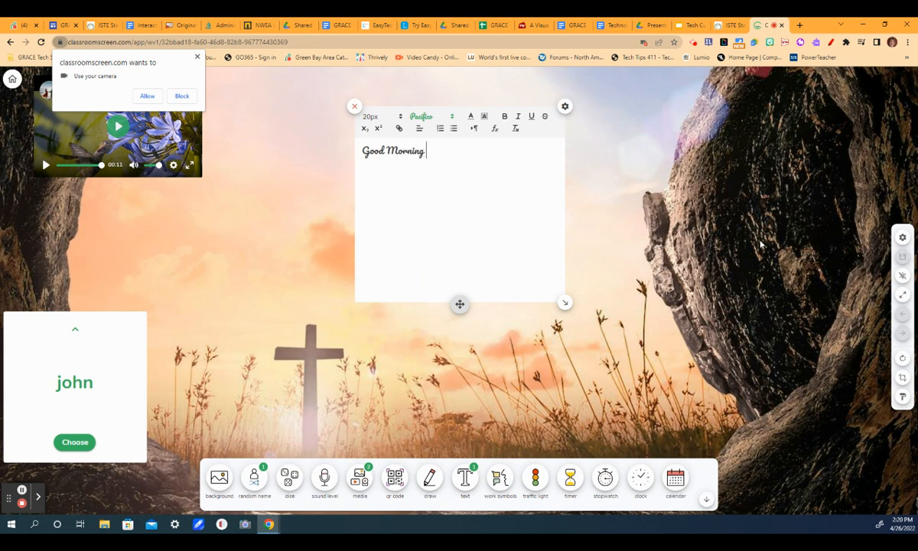
text( class!)
key(Return)
text(Have your Mat)
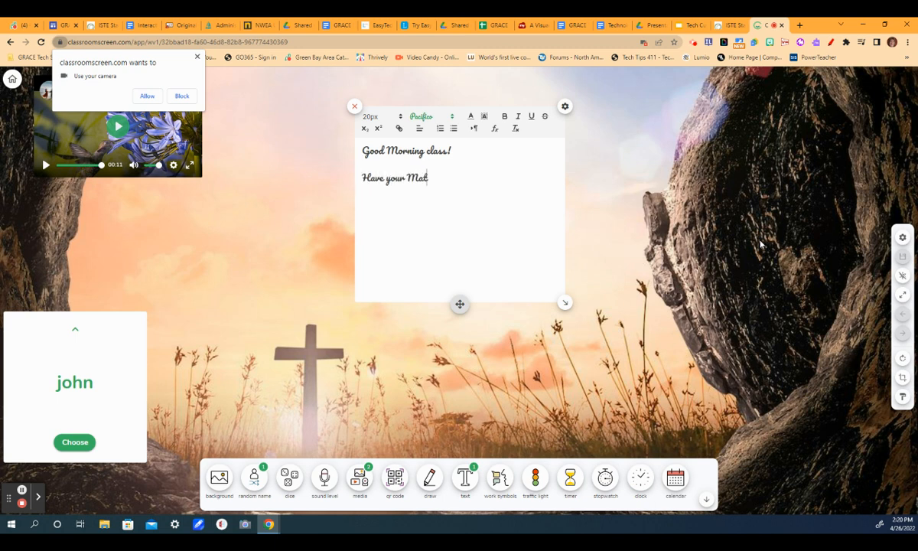
text(h materials on your da)
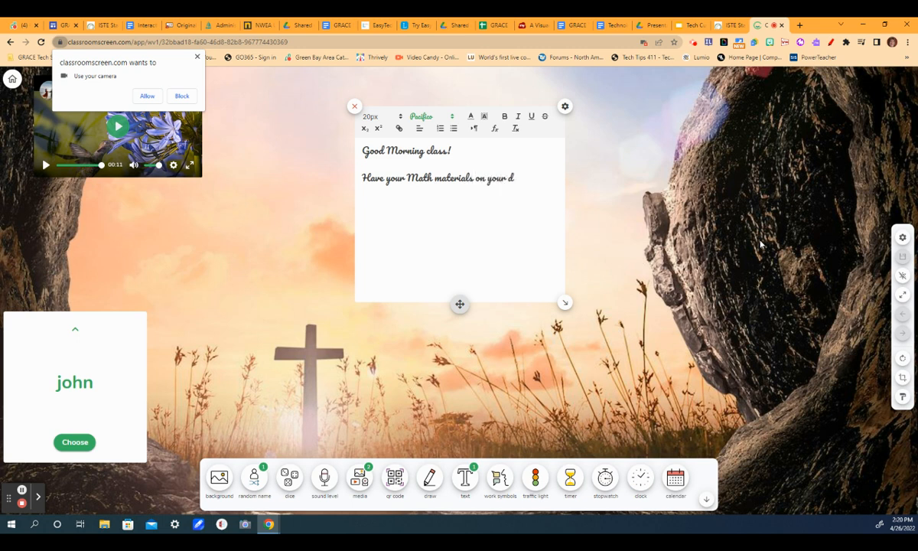
key(Return)
text(Mrs. Gossens)
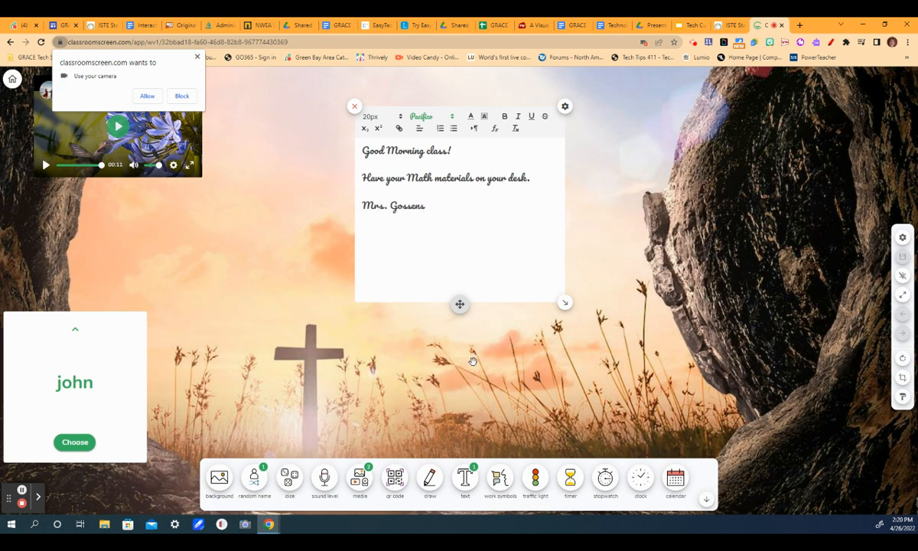
Select all the text and set its font size to 48px.
drag(446, 227, 348, 146)
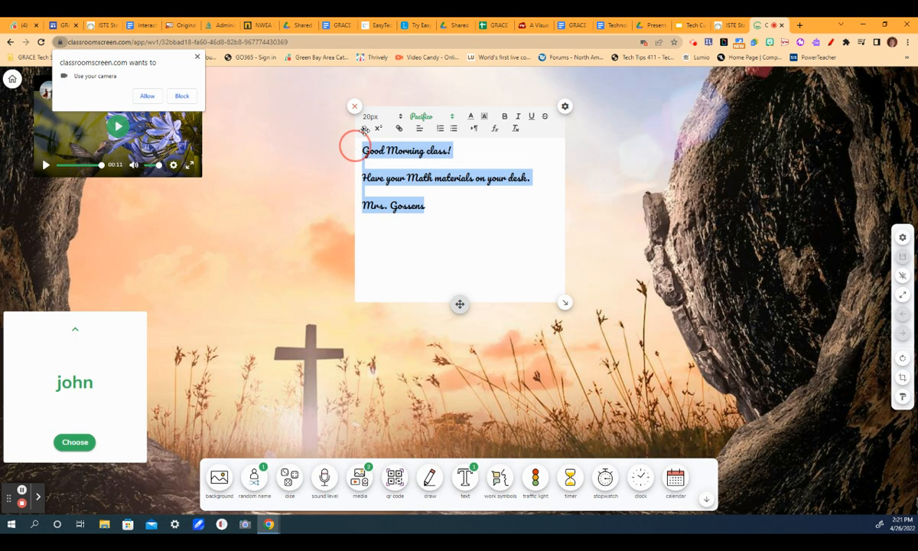
click(374, 115)
click(377, 183)
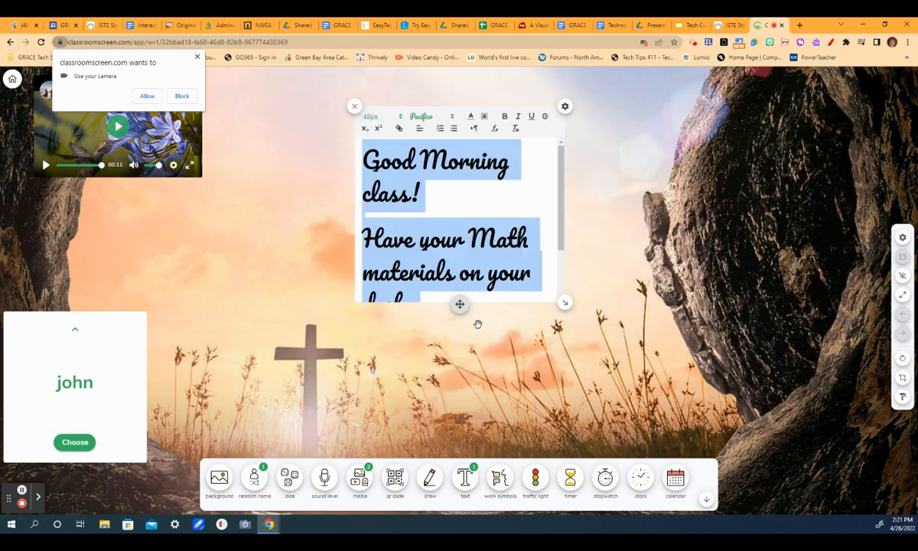
Enlarge the text box to fit the message, then close the text widget.
drag(565, 303, 735, 401)
drag(546, 403, 469, 388)
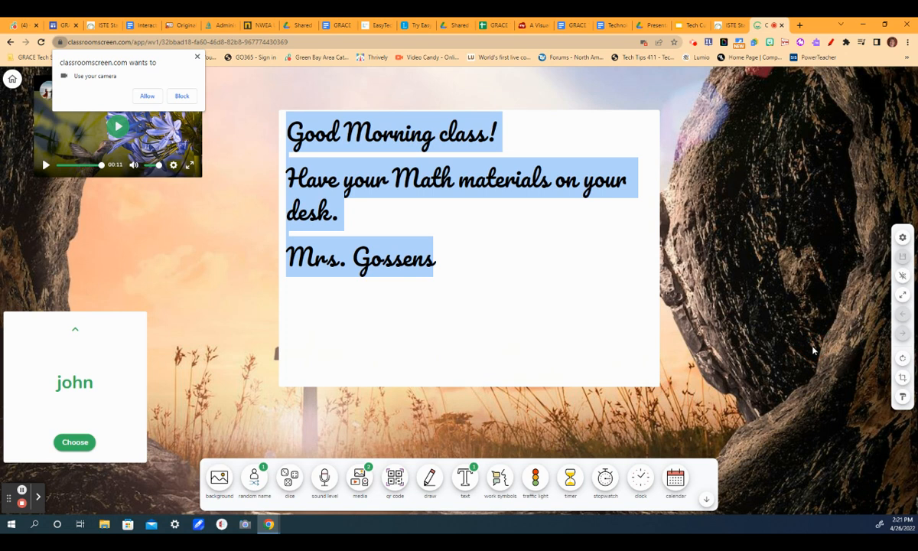
click(531, 283)
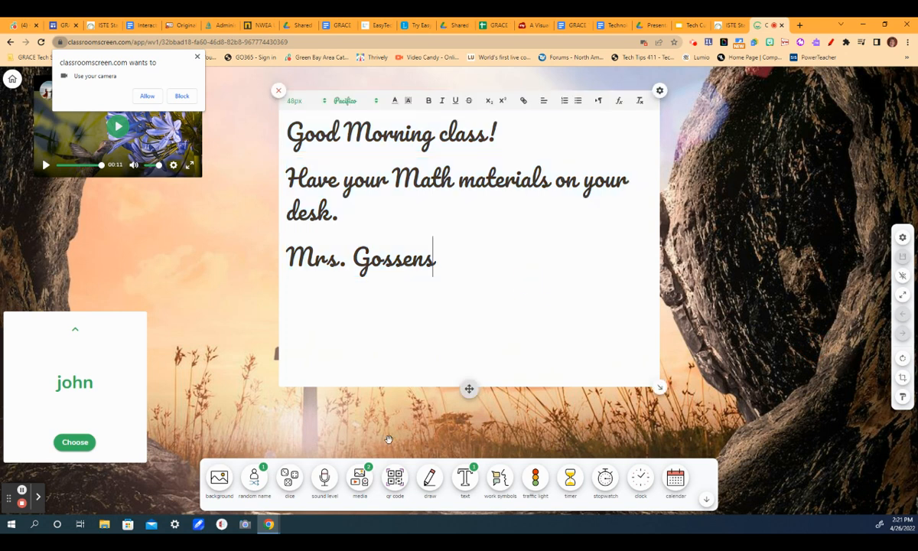
click(278, 90)
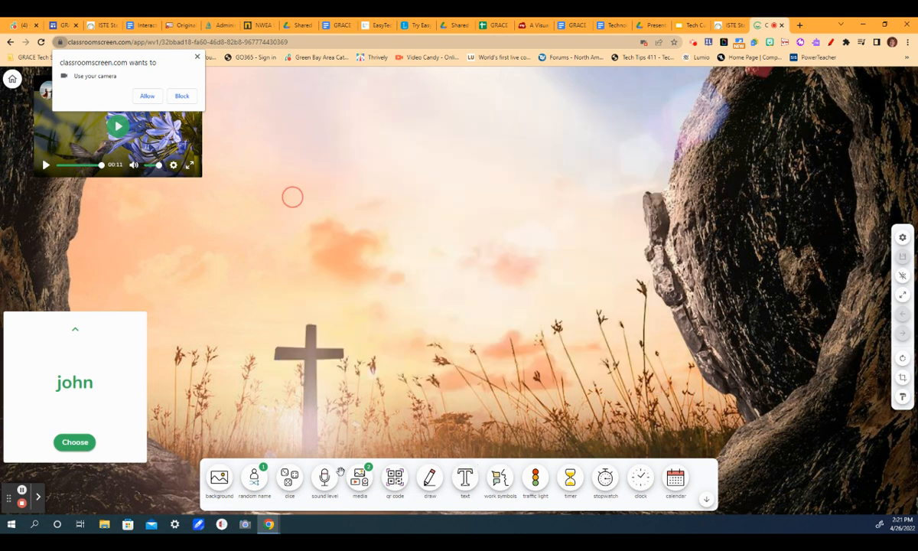
Add a work symbols widget, move it up, and enlarge it.
click(501, 478)
drag(293, 414, 435, 158)
drag(469, 205, 615, 374)
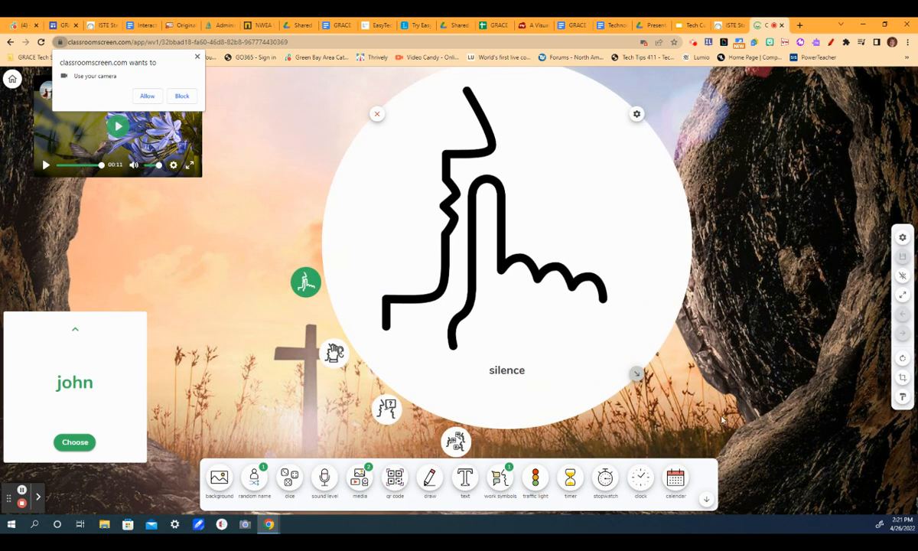
Switch the work symbol to whisper, then ask neighbor, then work together.
click(331, 352)
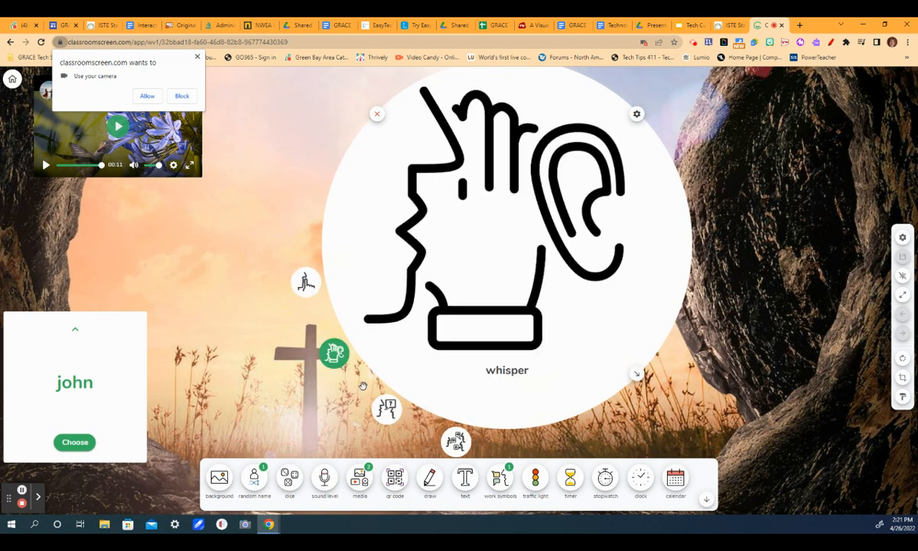
click(387, 410)
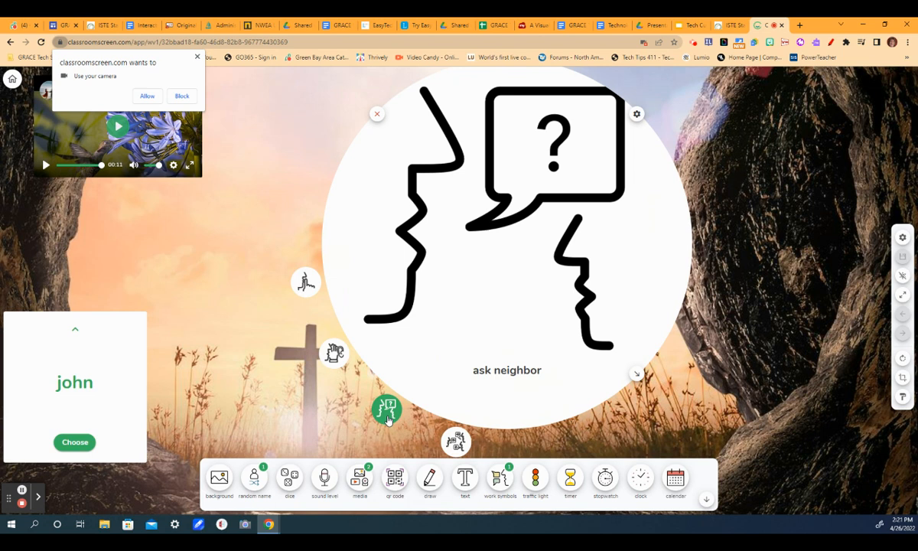
click(456, 441)
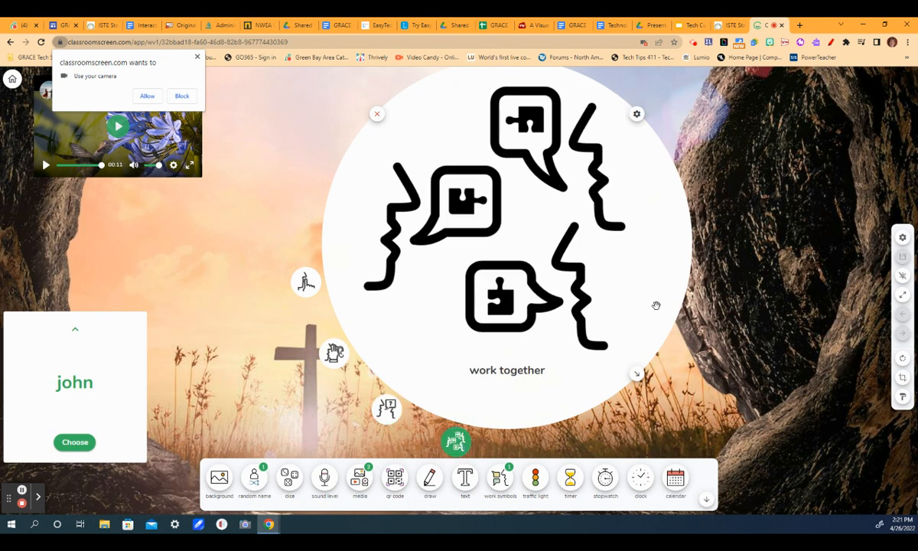
Enlarge the work symbols widget further and shift it left.
drag(637, 373, 680, 407)
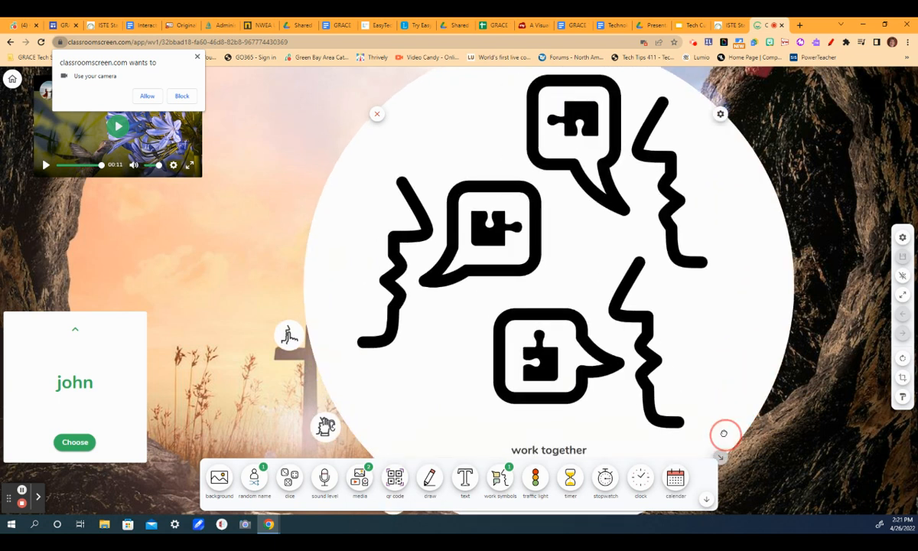
drag(540, 322, 468, 336)
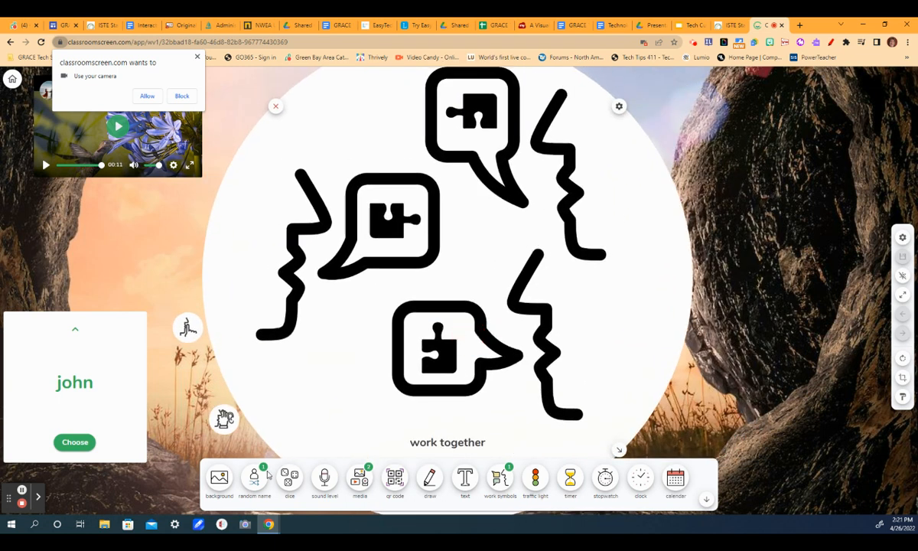
Hide and restore the widget bar, then close the work symbols widget.
click(707, 501)
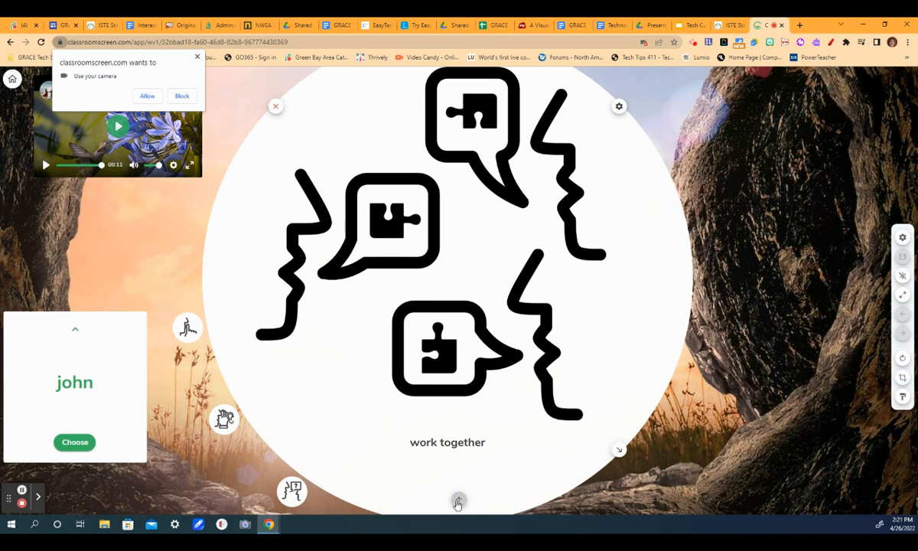
click(459, 499)
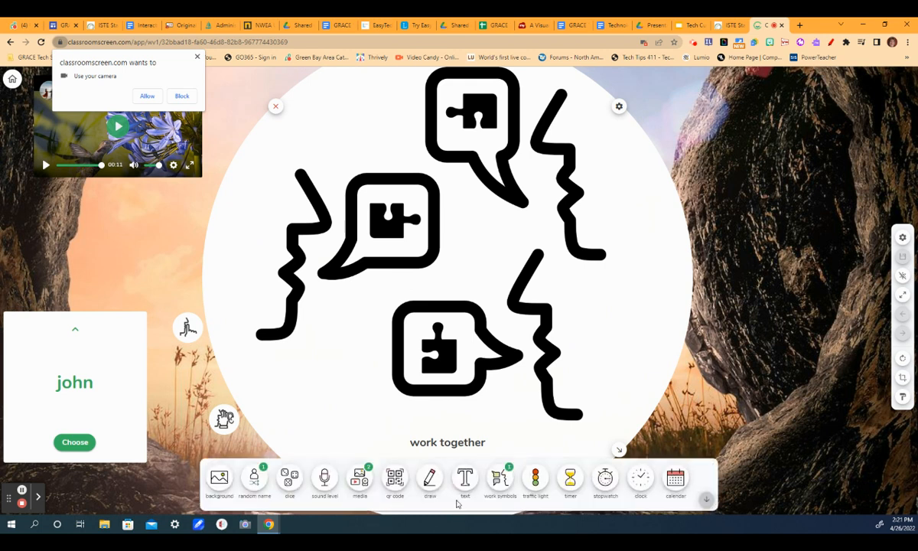
click(276, 106)
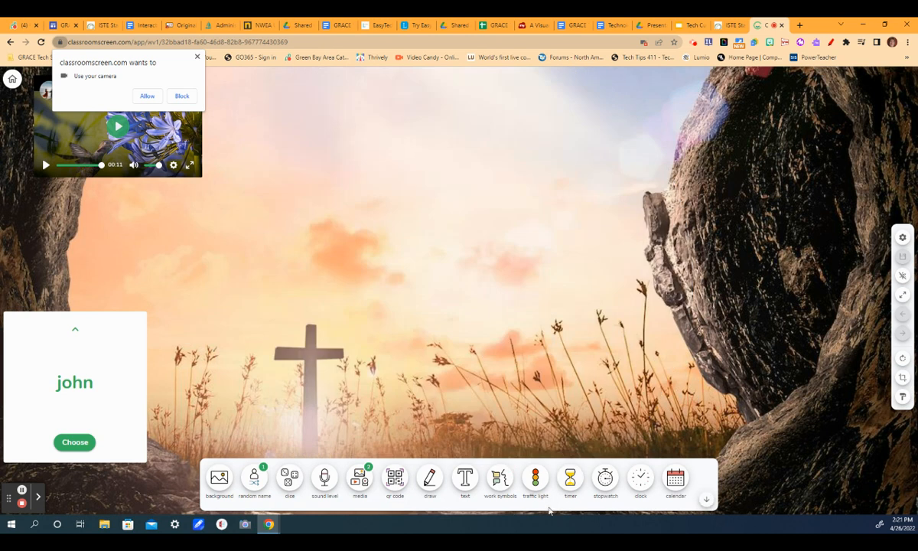
Add a traffic light widget and move it to the middle of the board.
click(535, 481)
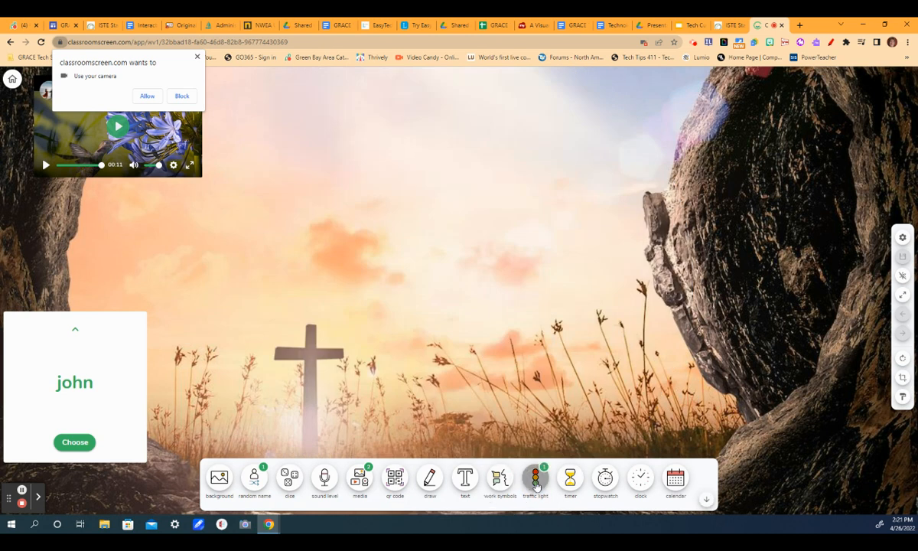
drag(268, 194, 520, 250)
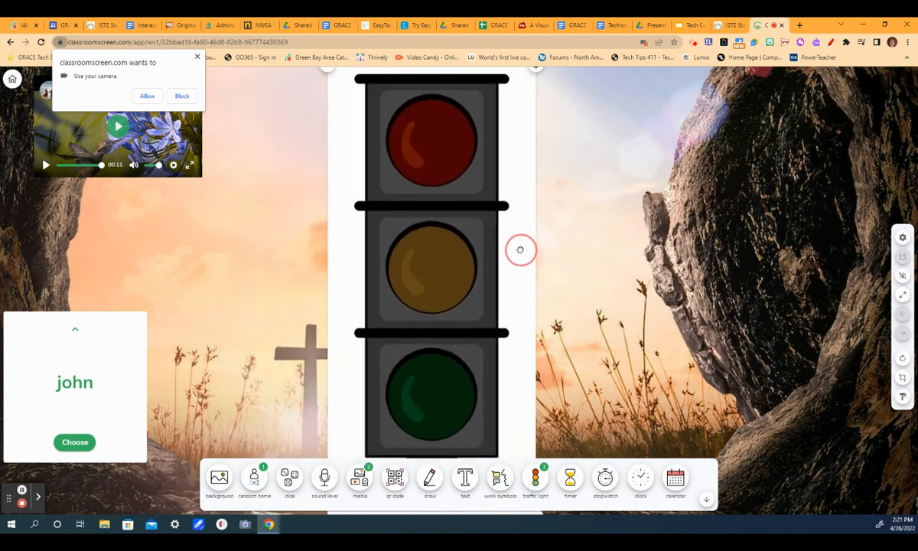
Light the red, yellow and green lamps in turn, then close the traffic light.
click(442, 153)
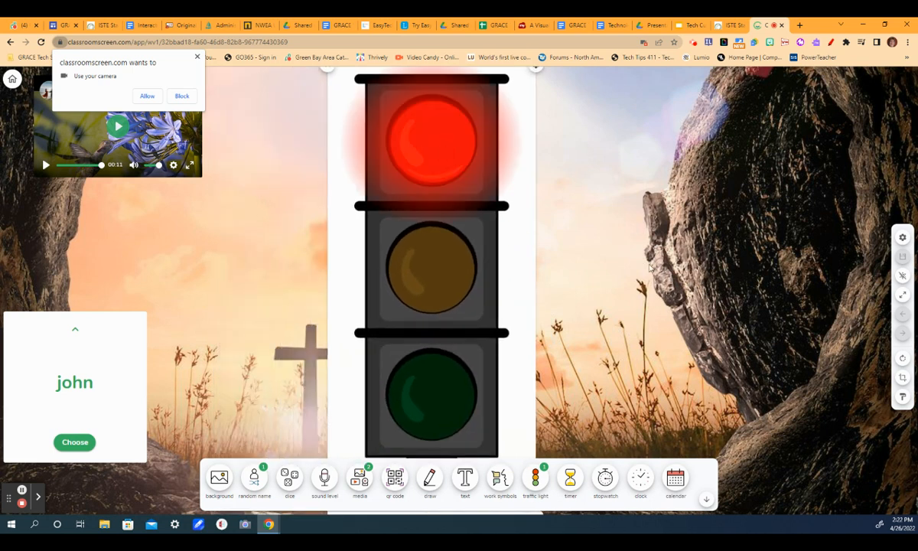
click(440, 295)
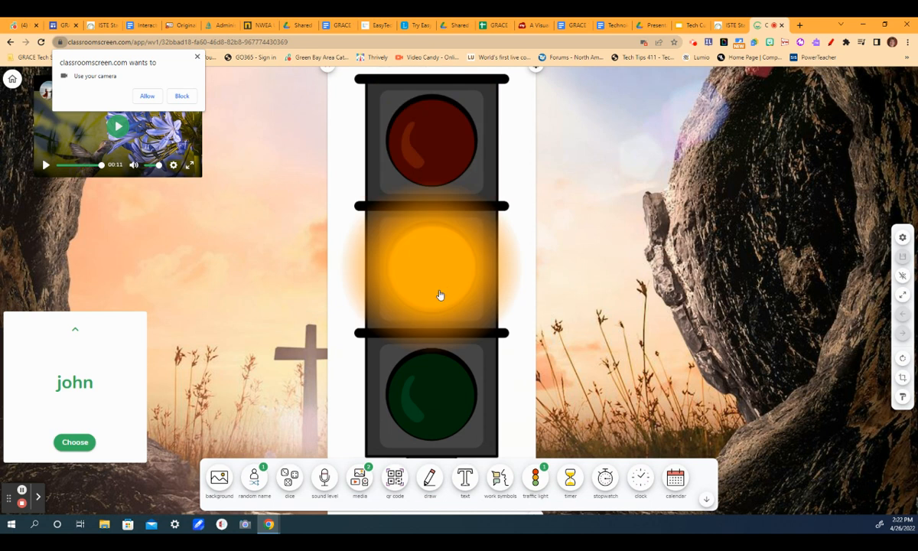
click(422, 385)
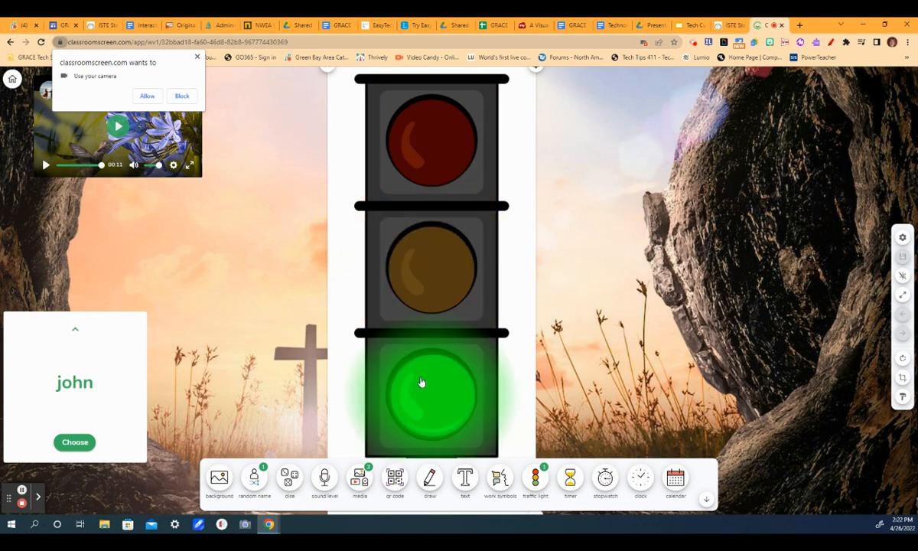
click(327, 69)
Try adding a timer in the middle of the board, adjusting its digits and starting it, then close it.
click(572, 482)
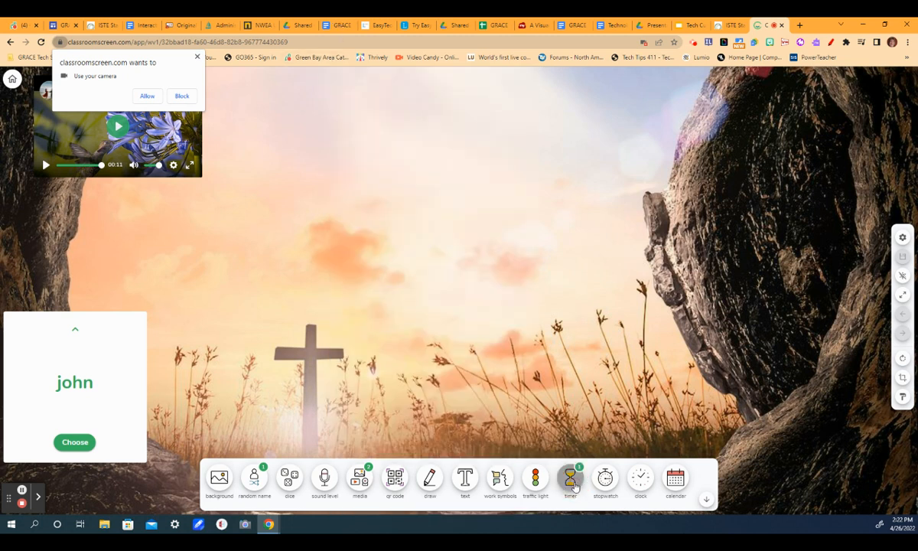
drag(835, 273, 557, 175)
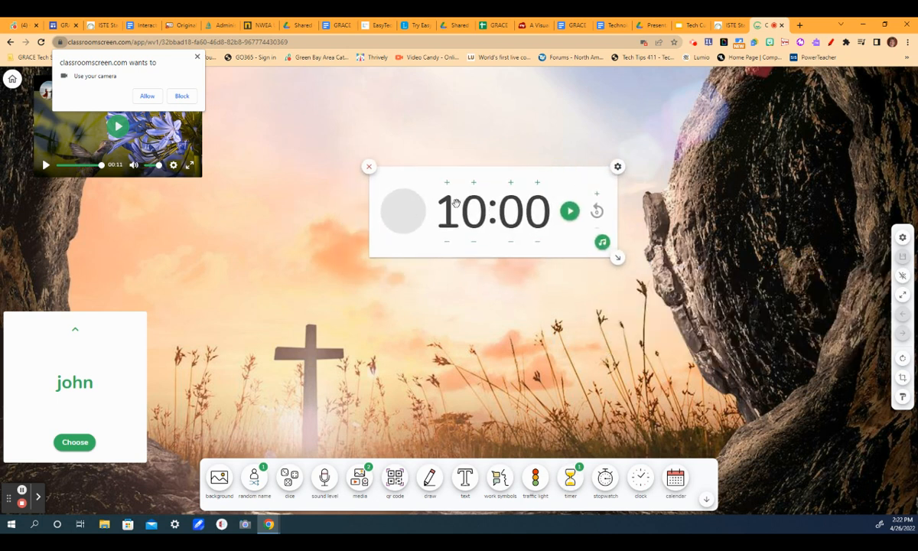
click(447, 241)
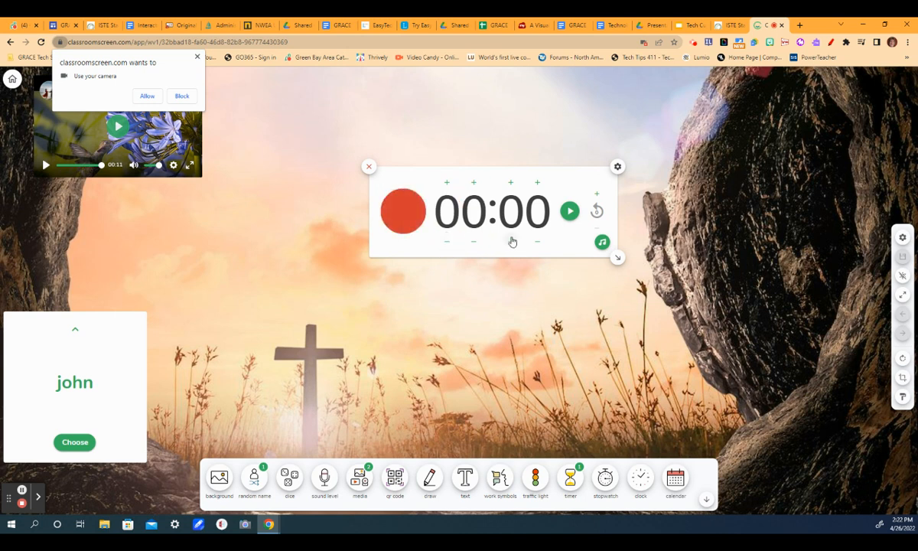
click(539, 185)
click(534, 217)
click(569, 211)
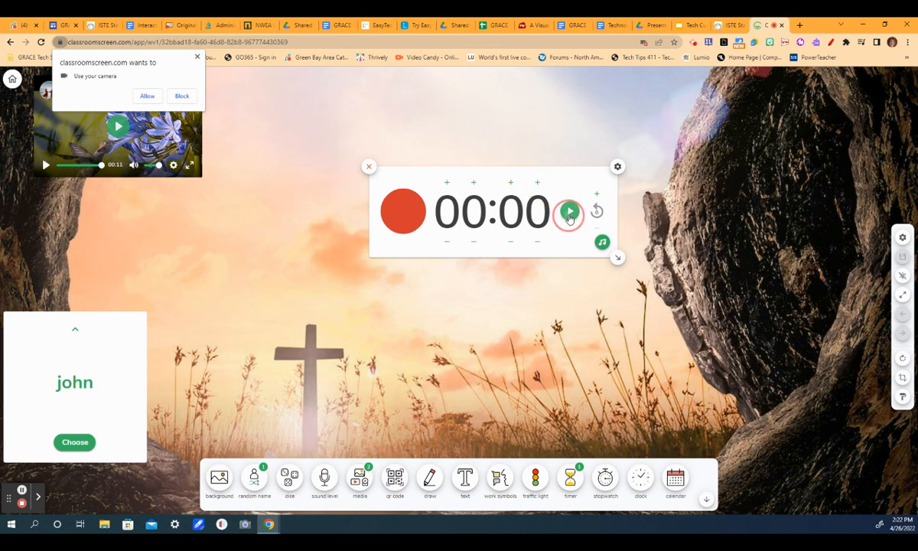
click(537, 182)
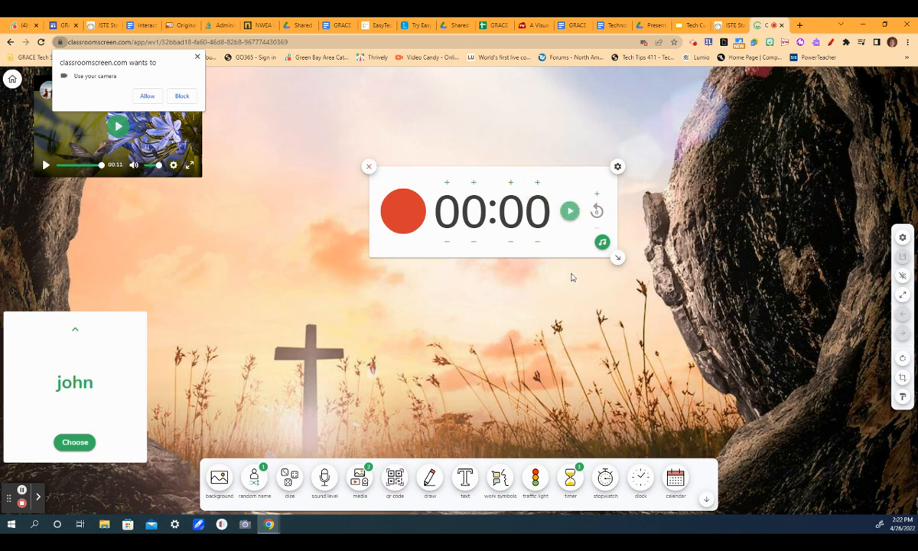
click(369, 167)
Add a timer widget again, move it to the middle, and add 5 seconds to it.
click(578, 480)
drag(826, 274, 549, 163)
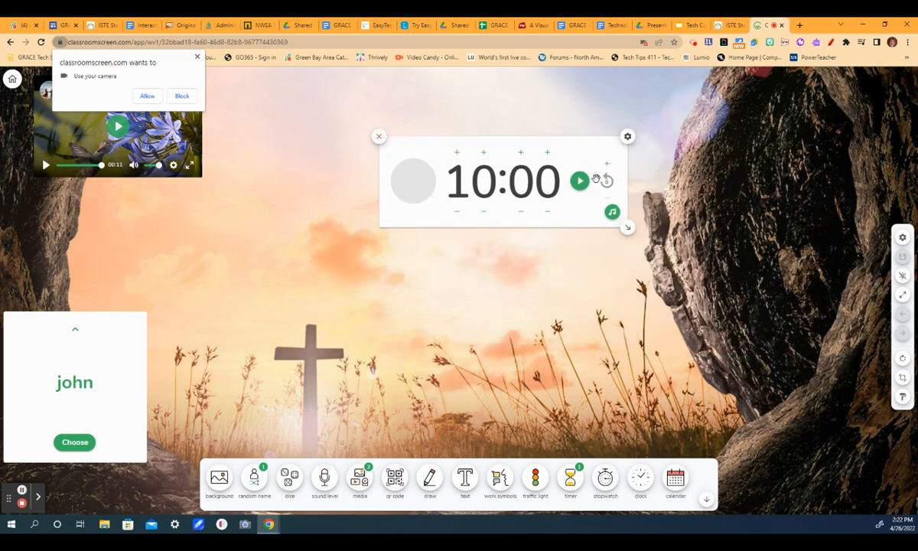
click(546, 153)
click(547, 152)
click(547, 152)
click(547, 152)
click(547, 152)
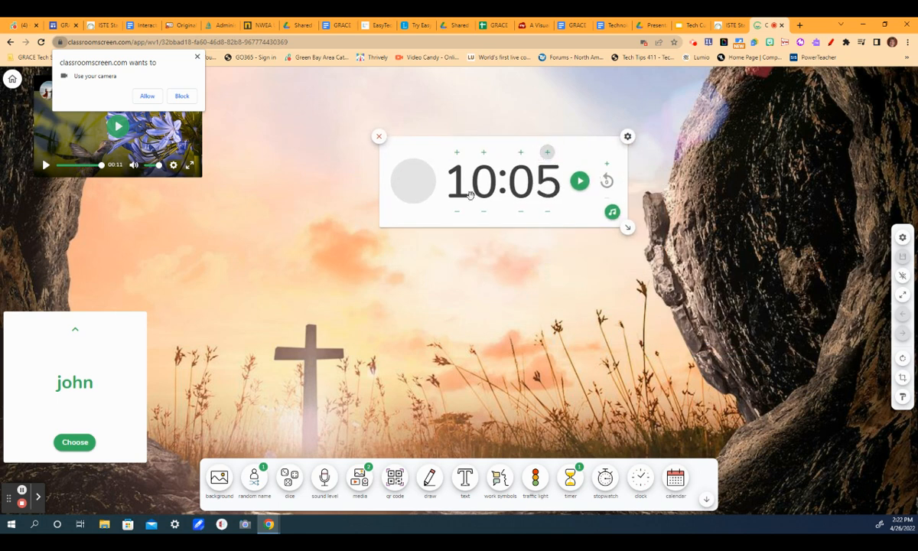
Set the timer's minutes to zero, start the 5-second countdown, and close the timer.
click(458, 215)
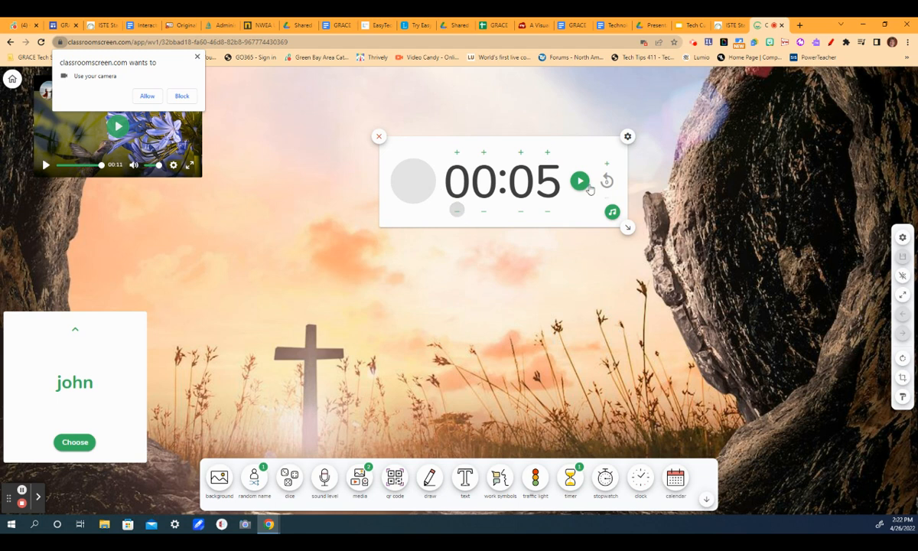
click(580, 181)
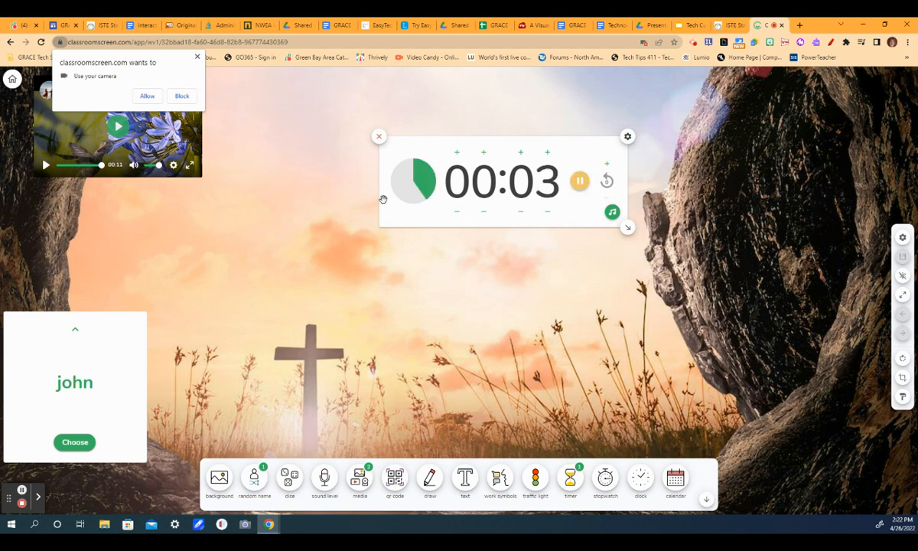
click(377, 136)
Add a stopwatch widget in the middle of the board, then start and stop it.
click(605, 477)
drag(816, 368, 494, 147)
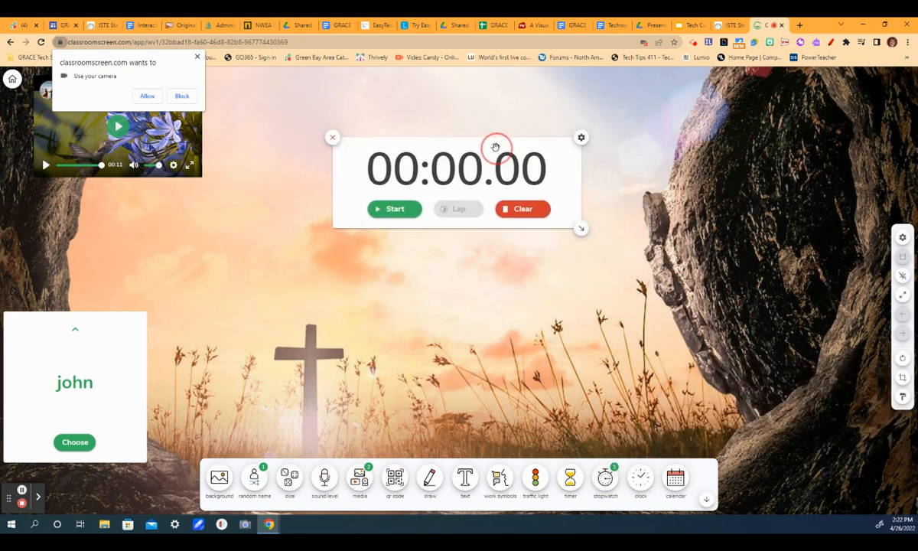
click(392, 208)
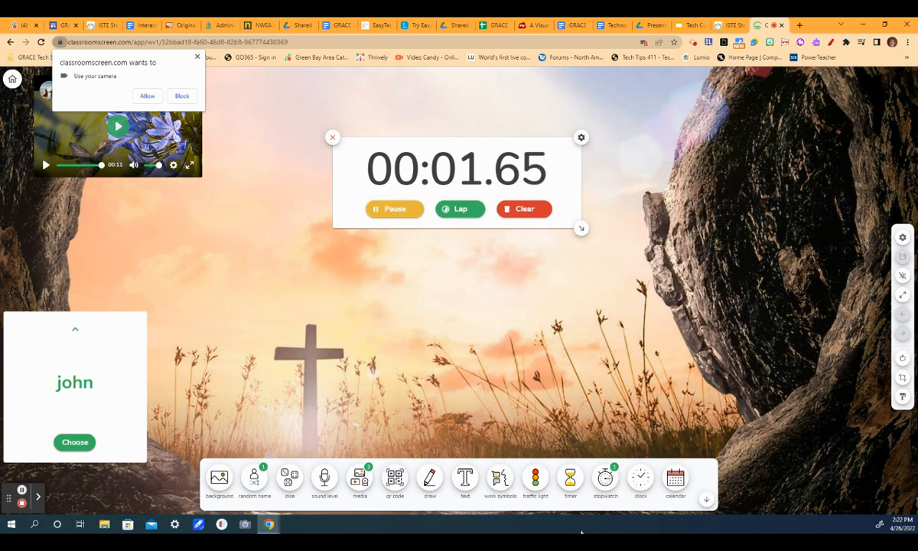
click(400, 214)
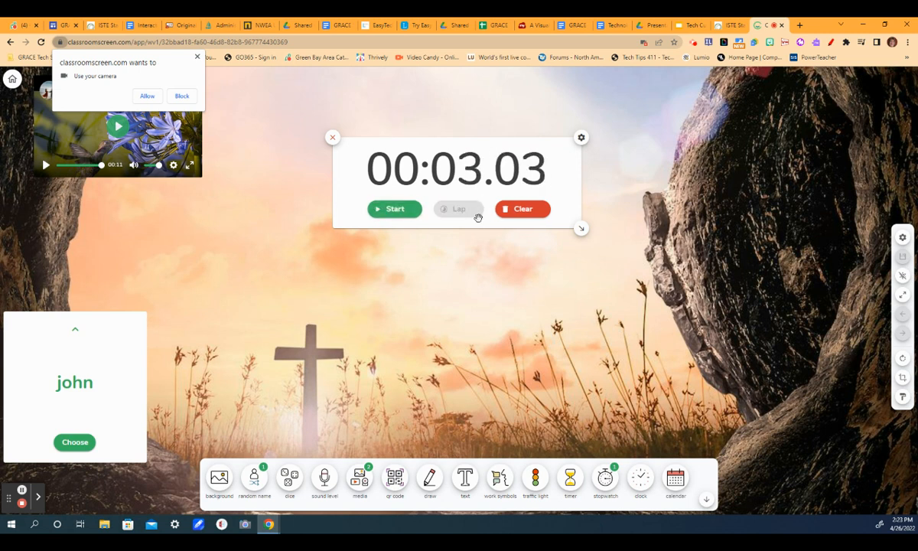
Enlarge the stopwatch, restart it, and record four laps.
drag(581, 229, 662, 350)
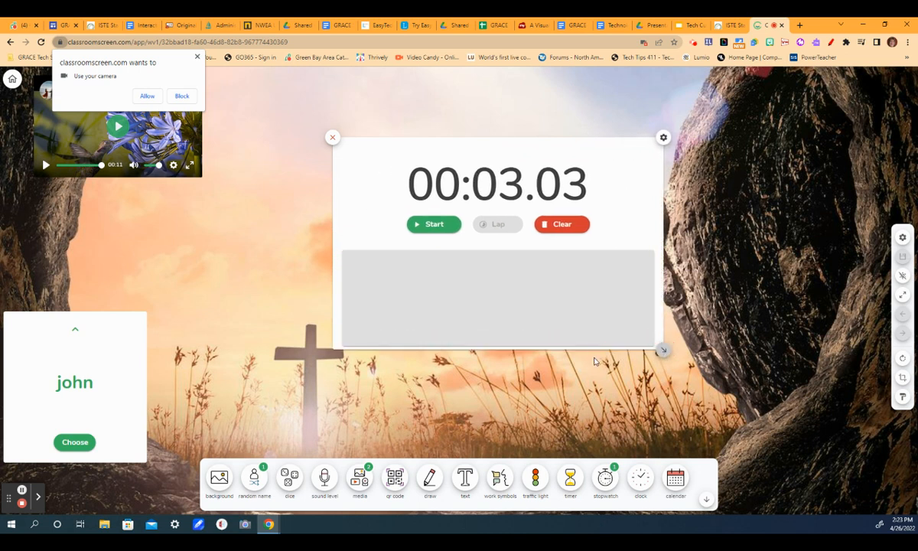
click(439, 227)
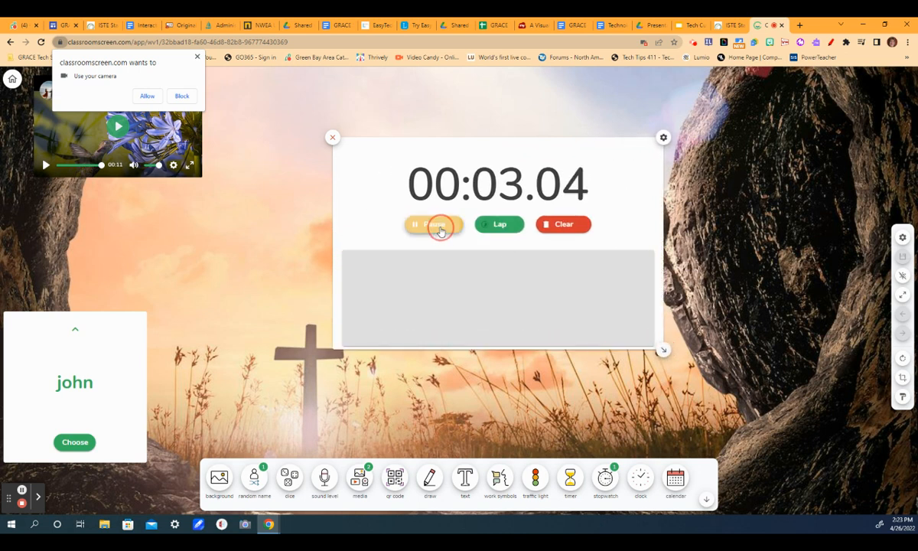
click(505, 227)
click(504, 227)
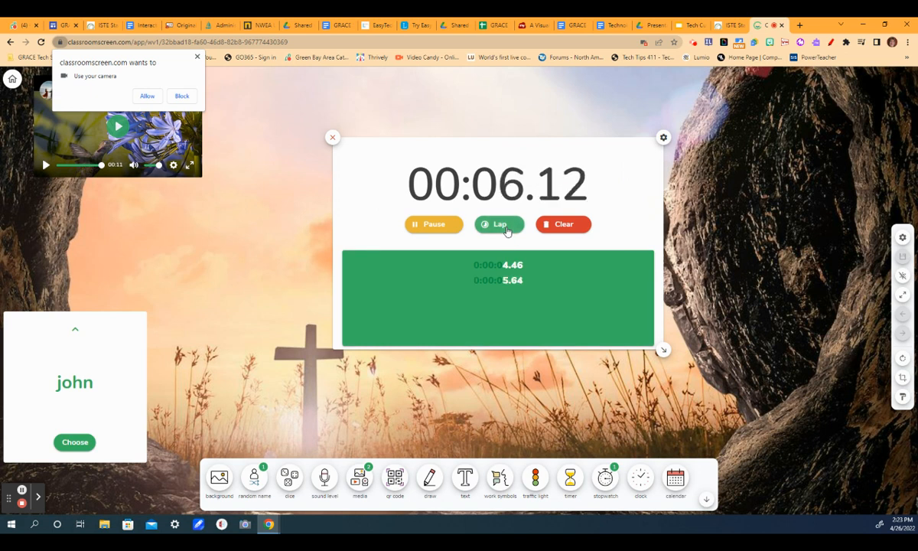
click(507, 224)
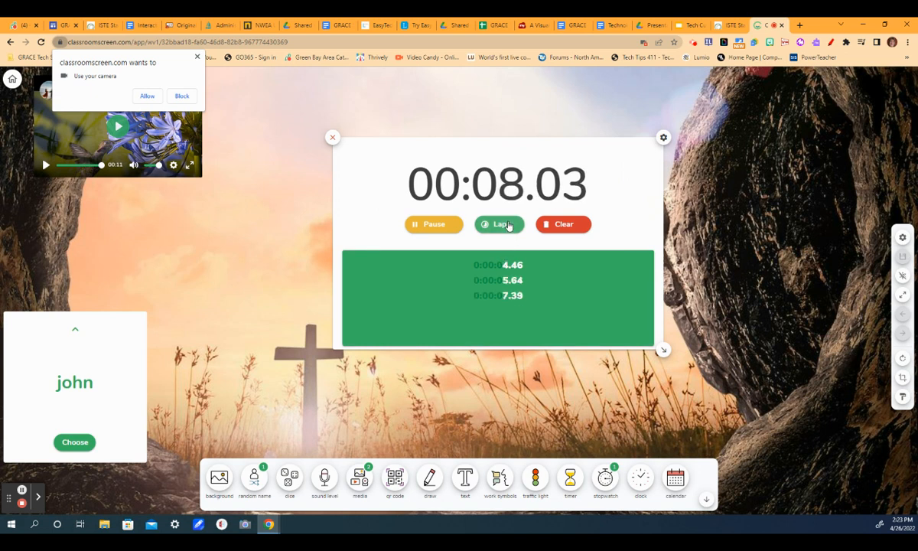
click(508, 225)
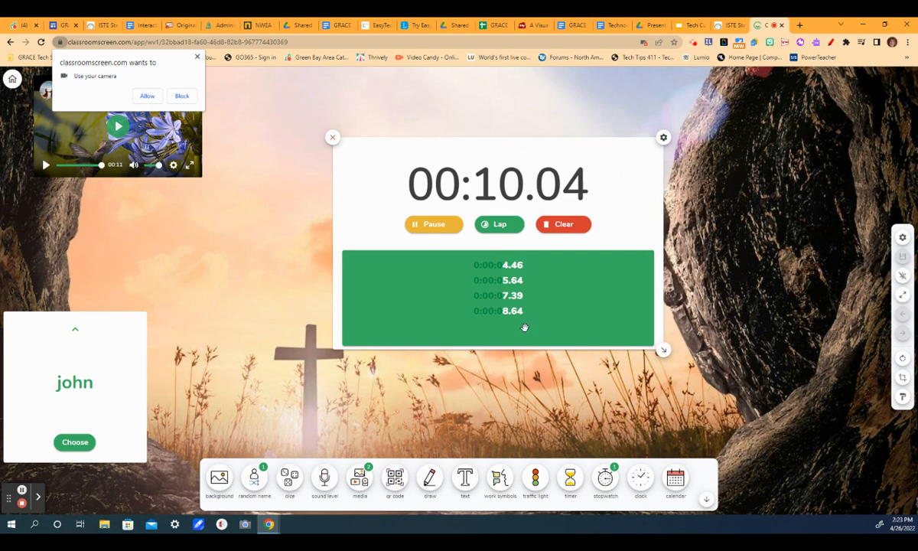
Pause and clear the stopwatch, then close it.
click(449, 226)
click(563, 230)
click(331, 138)
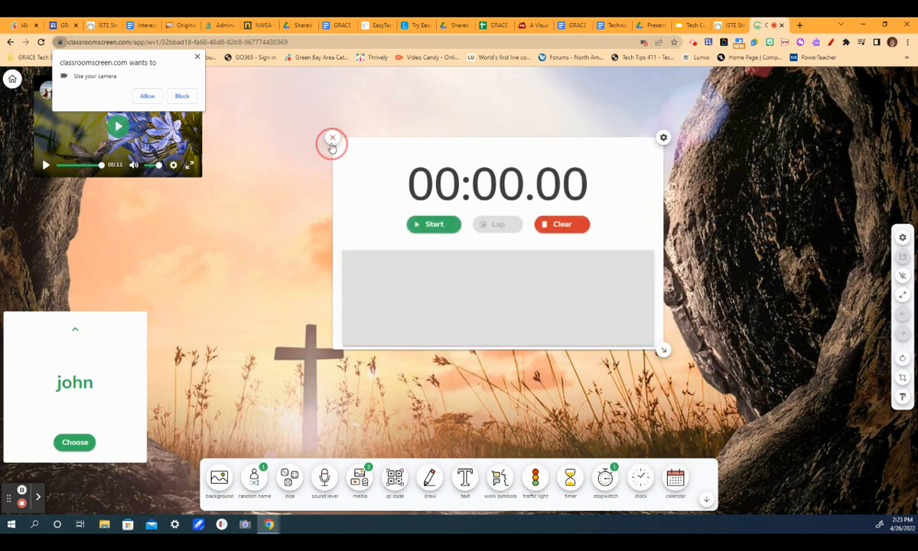
Add a clock widget, move it toward the middle, and enlarge it.
click(640, 477)
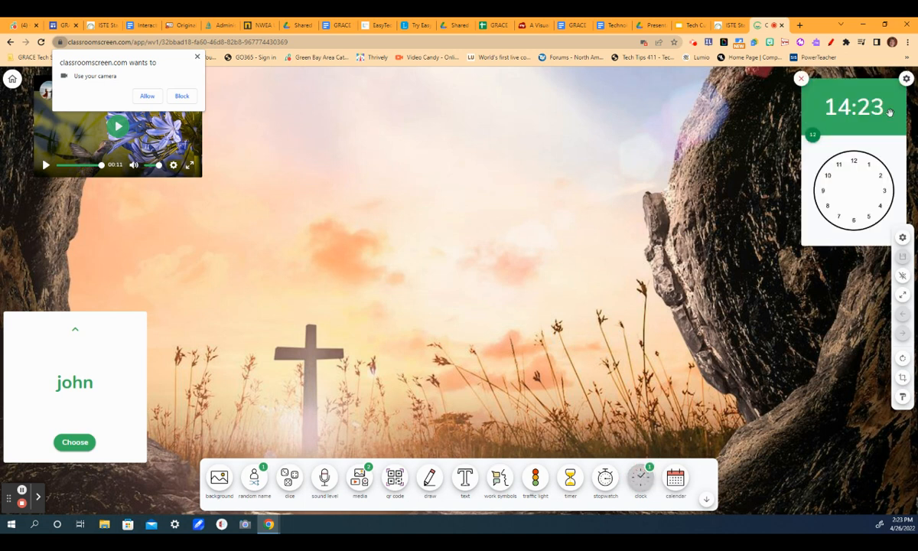
drag(860, 93, 550, 80)
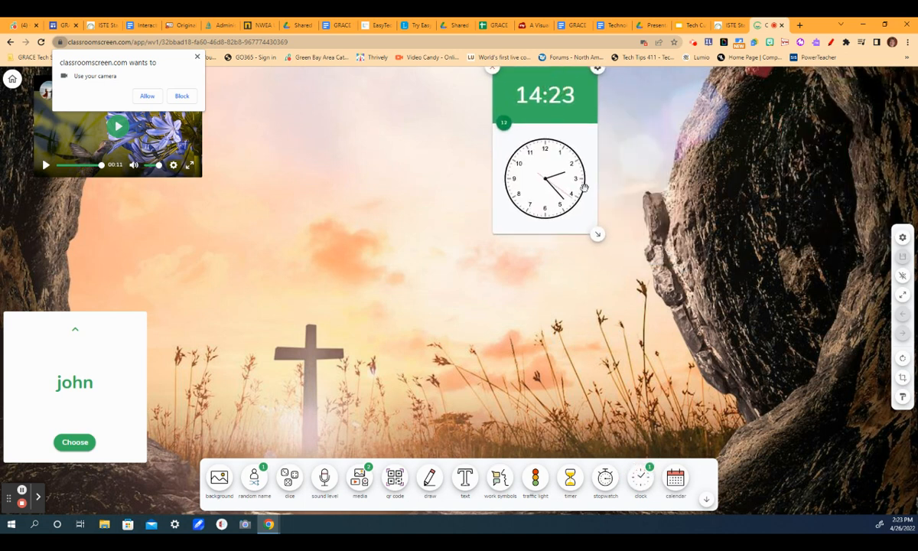
drag(604, 232, 783, 387)
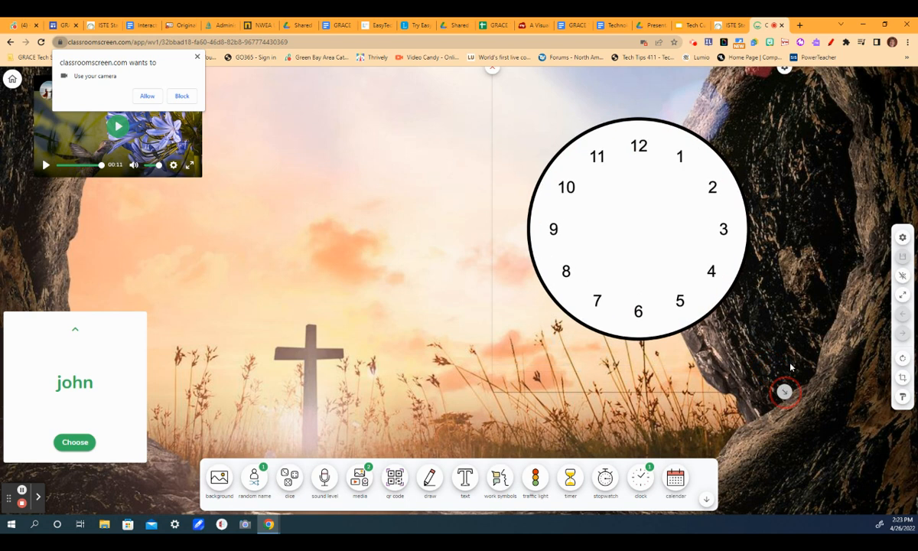
drag(743, 100, 752, 169)
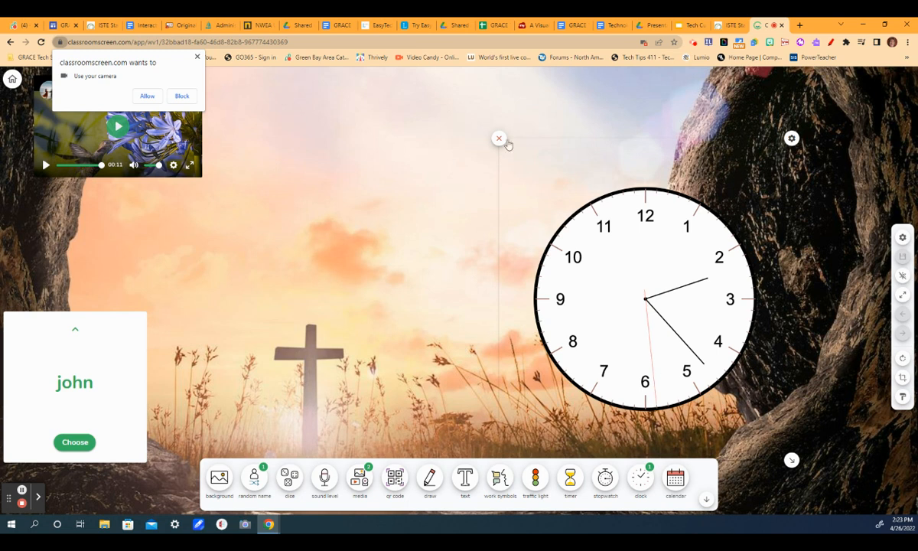
Set the clock's background colour to red, then close the clock widget.
click(792, 139)
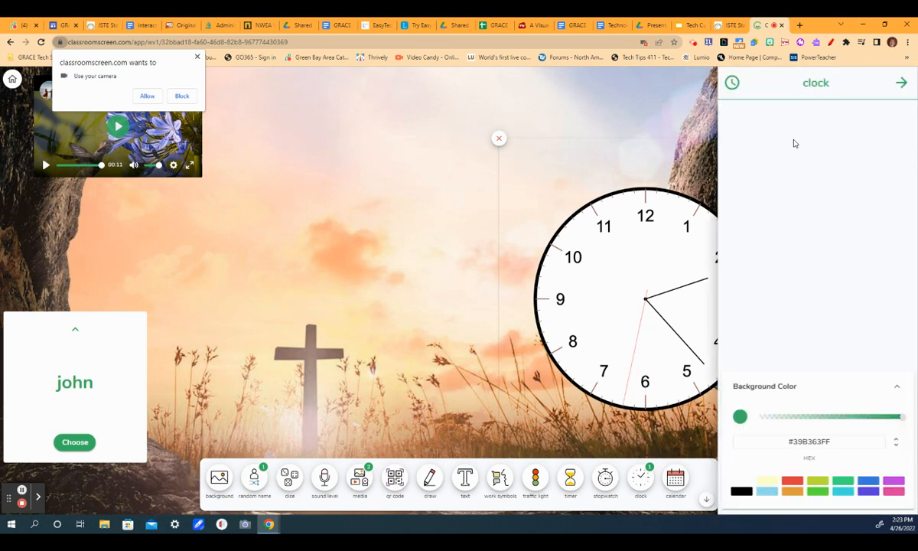
click(792, 481)
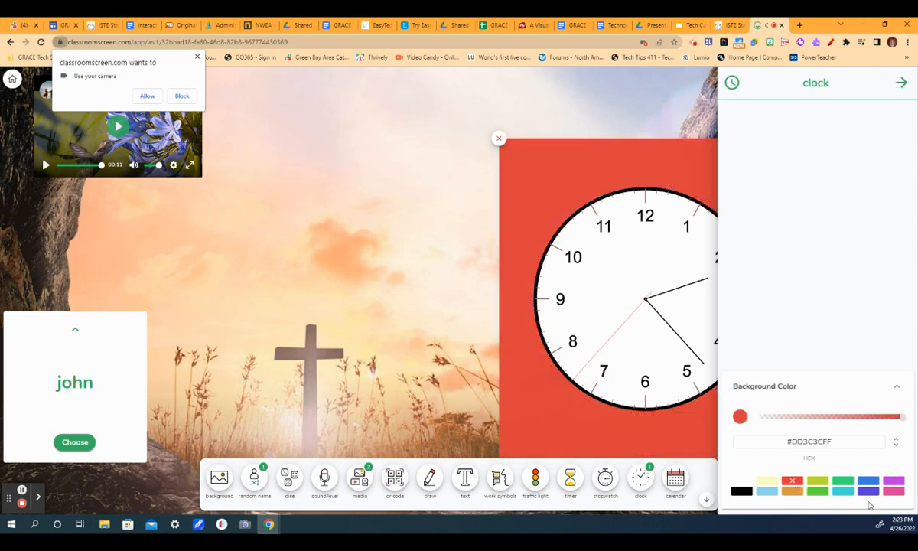
click(901, 82)
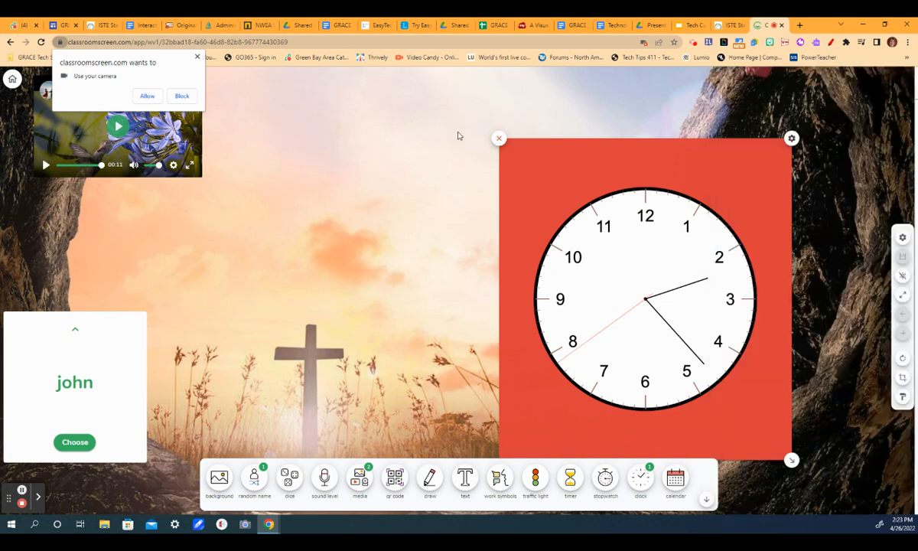
click(498, 139)
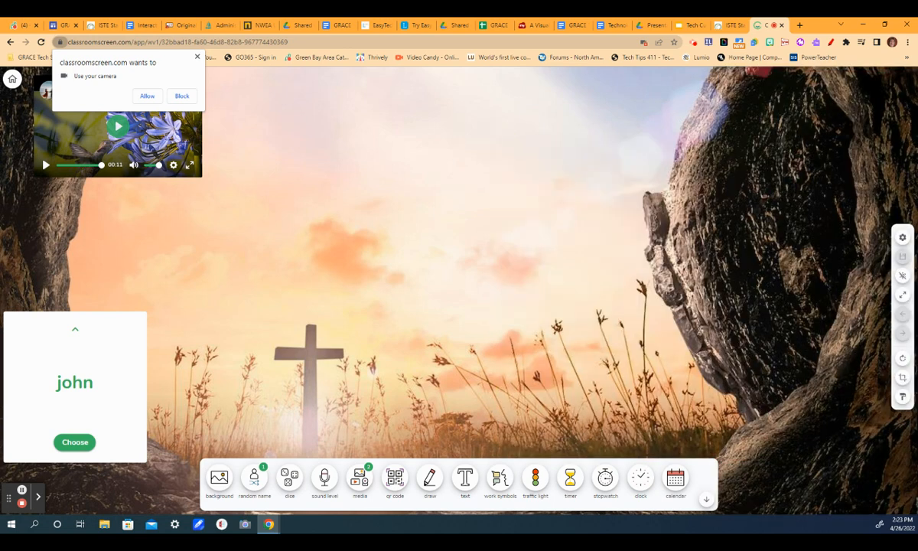
Add a calendar widget and mark the 27th and 28th dates.
click(675, 478)
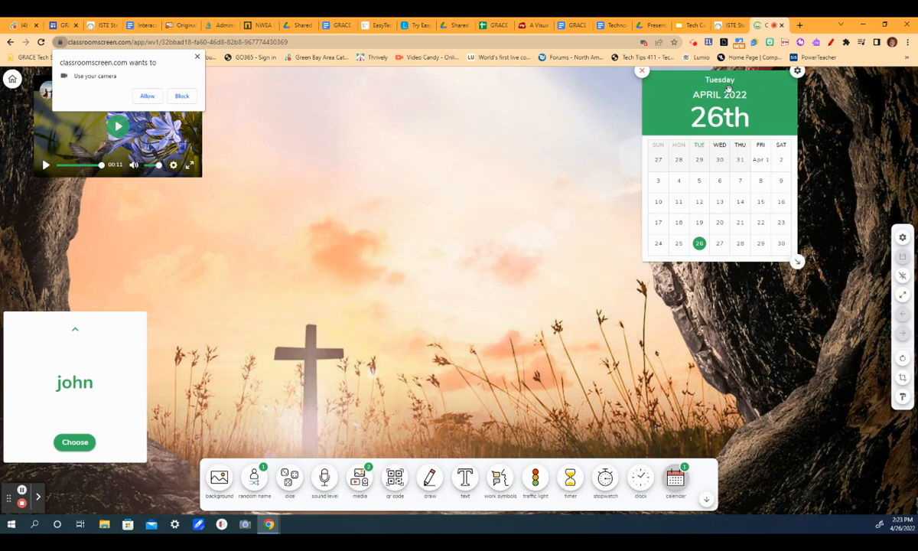
click(719, 245)
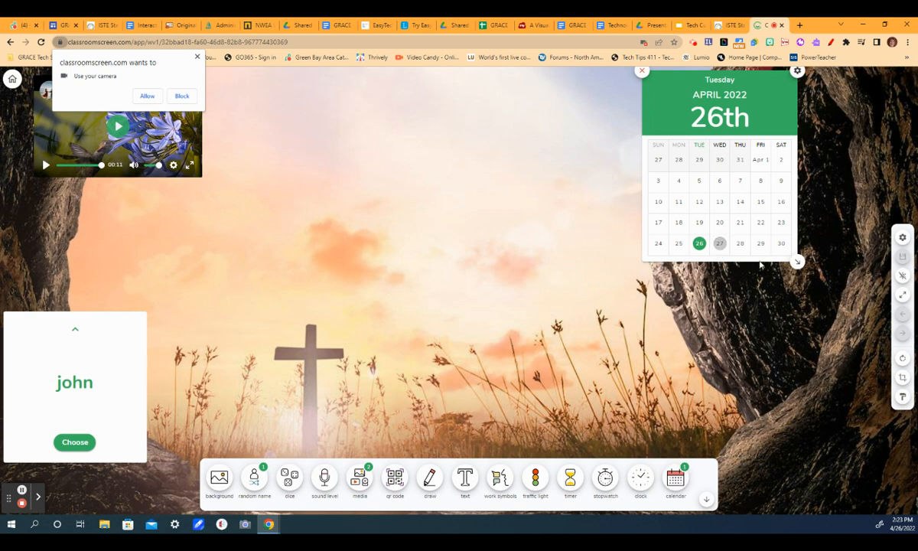
click(739, 243)
Set the calendar's background colour to pink.
click(797, 71)
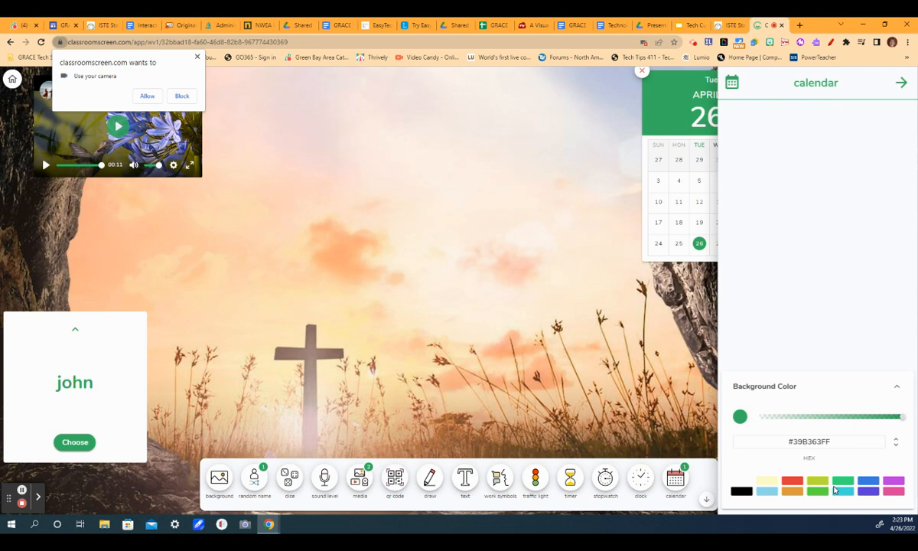
click(893, 491)
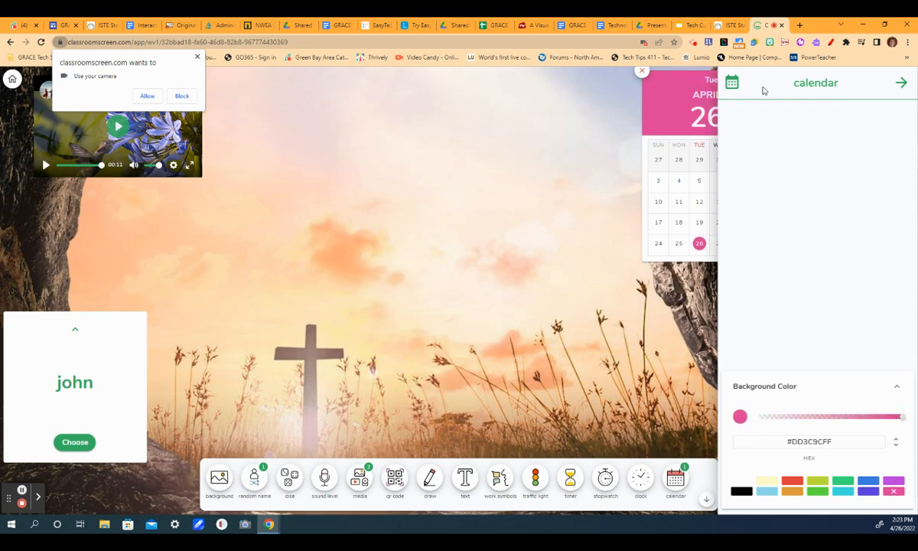
click(901, 83)
Enlarge and close the calendar widget, then dismiss the camera permission prompt.
drag(797, 262, 834, 309)
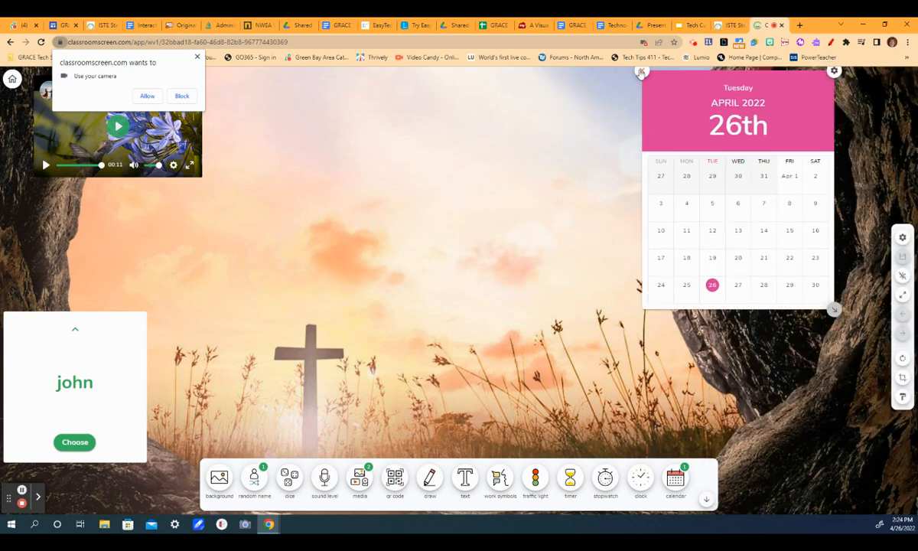
click(640, 72)
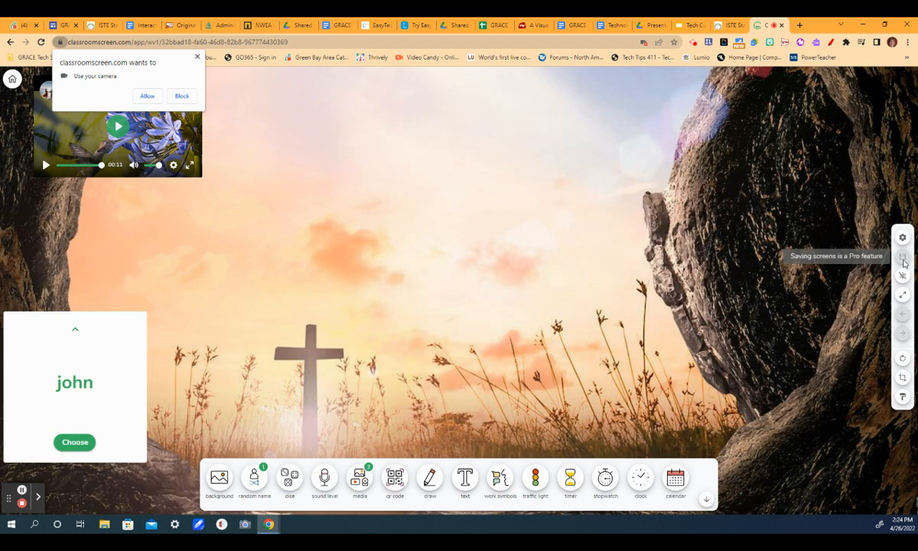
click(197, 56)
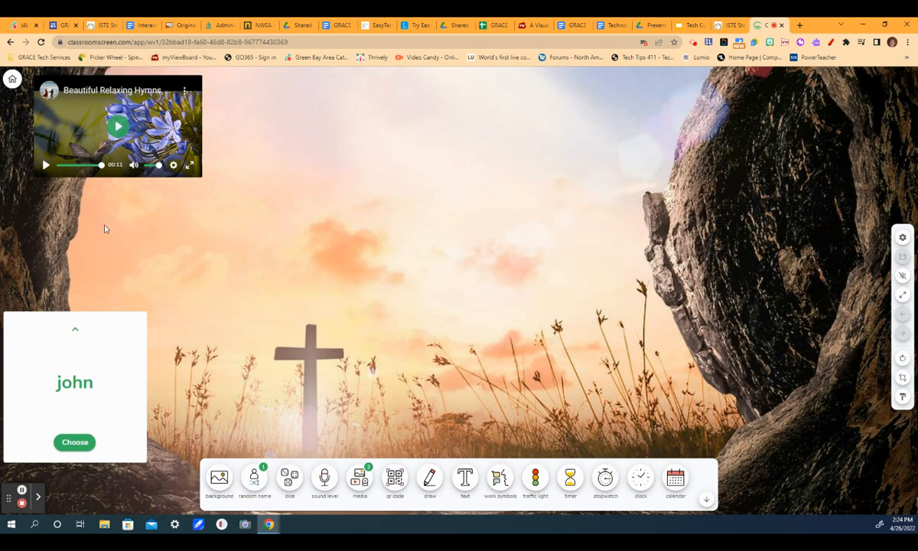